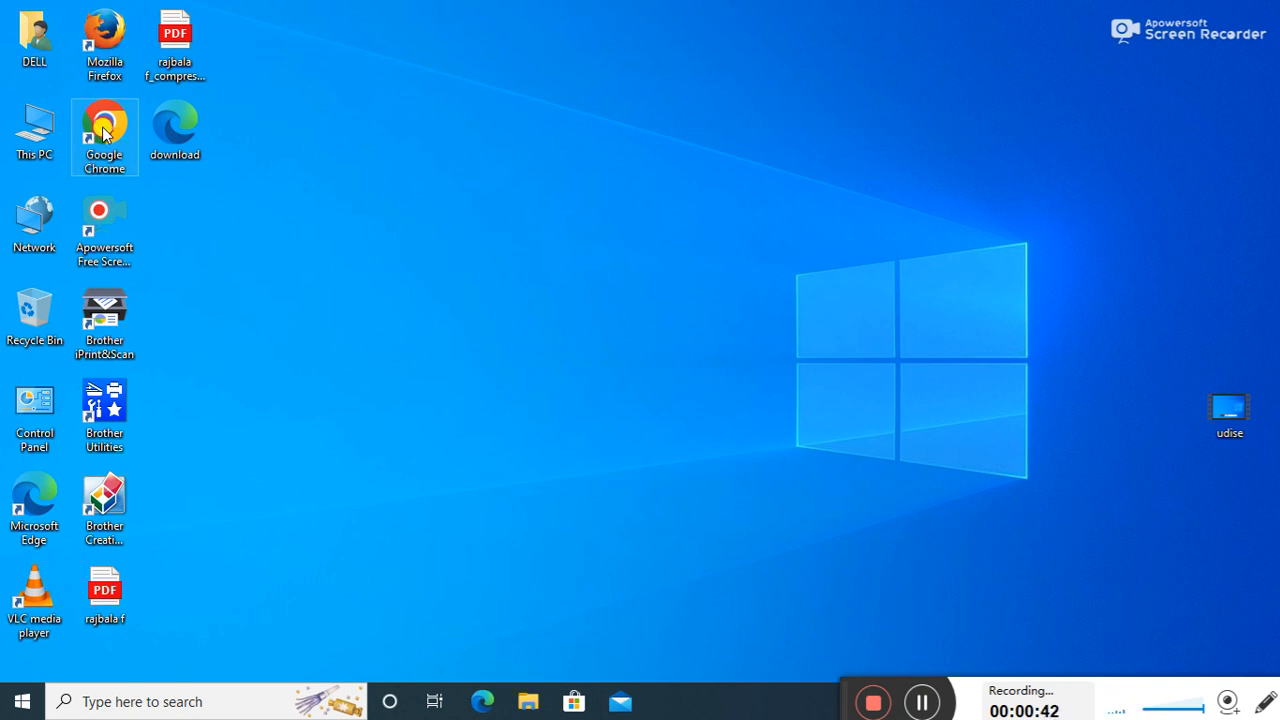
Step: Search the web in Google Chrome for UDISEPLUSE and open the Data Entry For School Profile result
{"action": "double_click", "coordinate": [104, 131]}
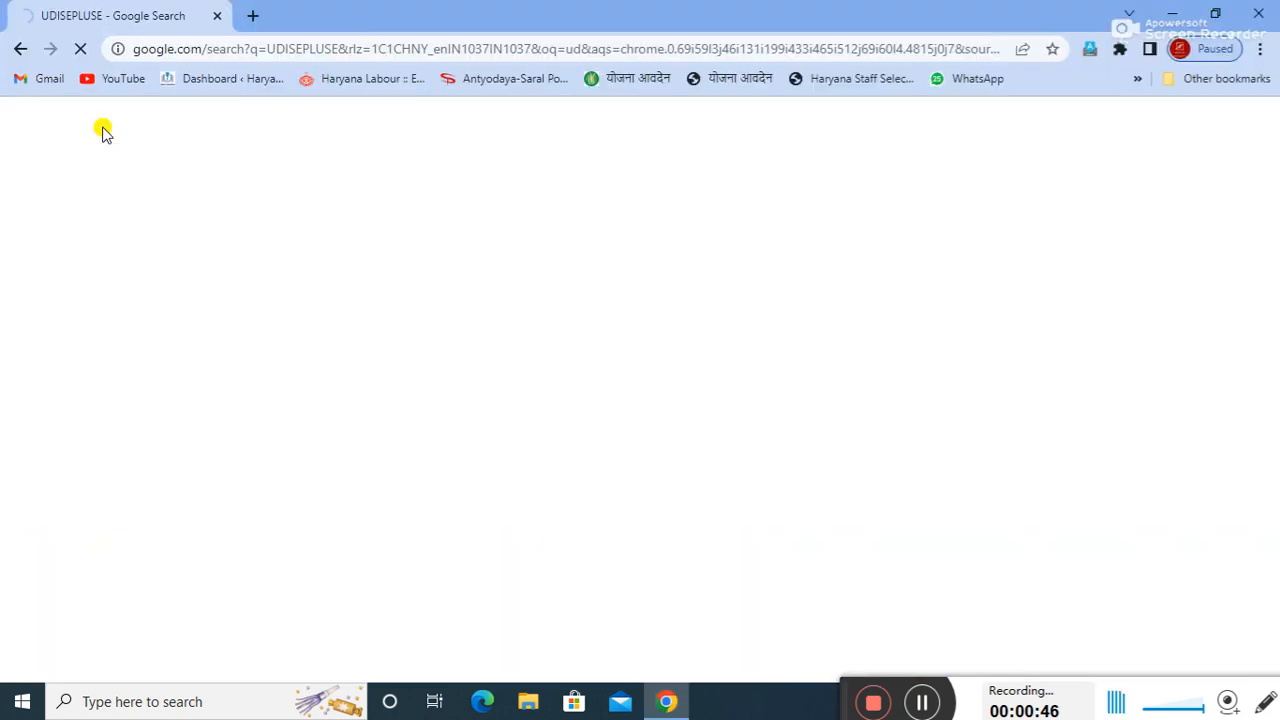
{"action": "left_click", "coordinate": [193, 50]}
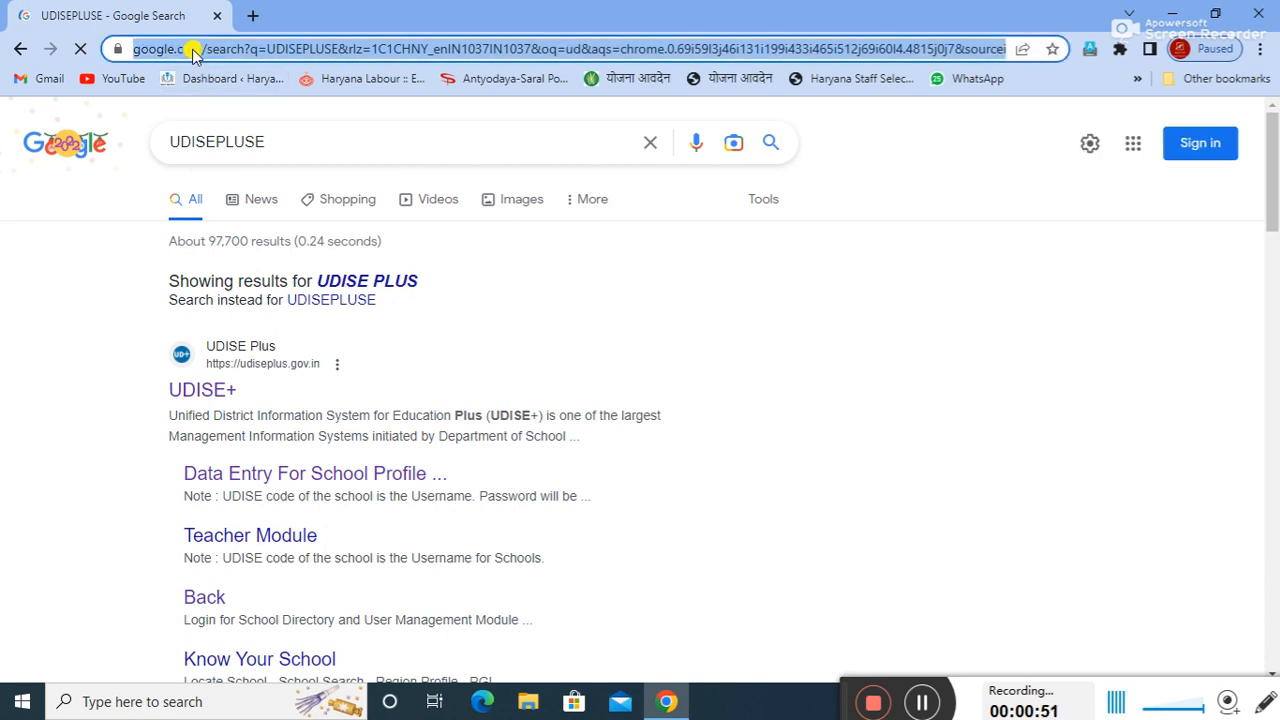
{"action": "type", "text": "ud"}
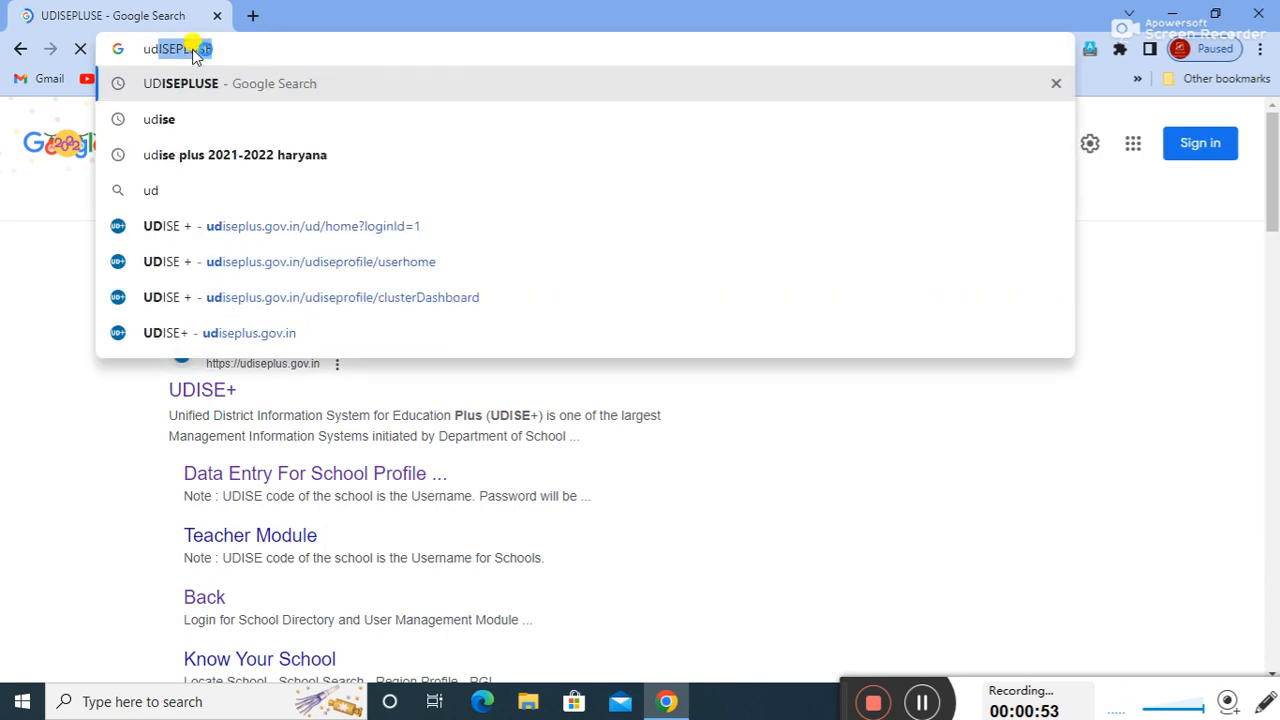
{"action": "key", "text": "Return"}
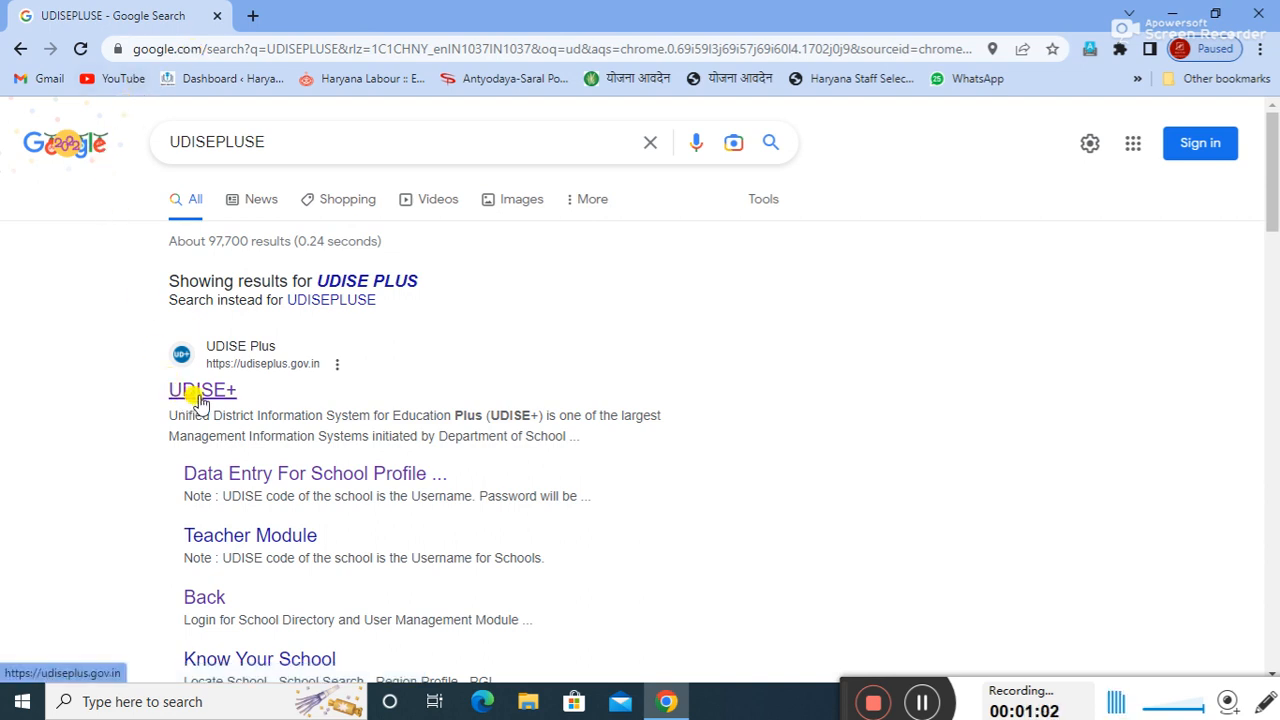
{"action": "left_click", "coordinate": [233, 475]}
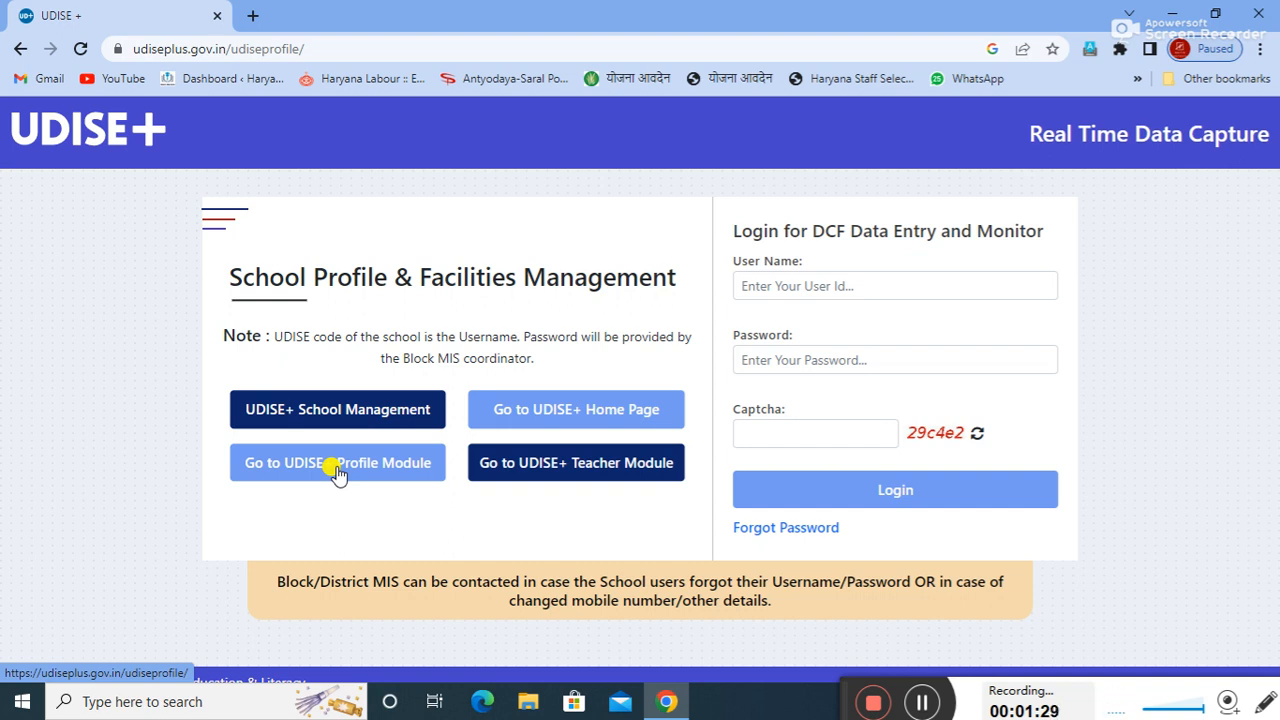
Step: Open the Profile & Facility module and its form 1.18 to 1.38, Basic School Profile/Details
{"action": "left_click", "coordinate": [918, 703]}
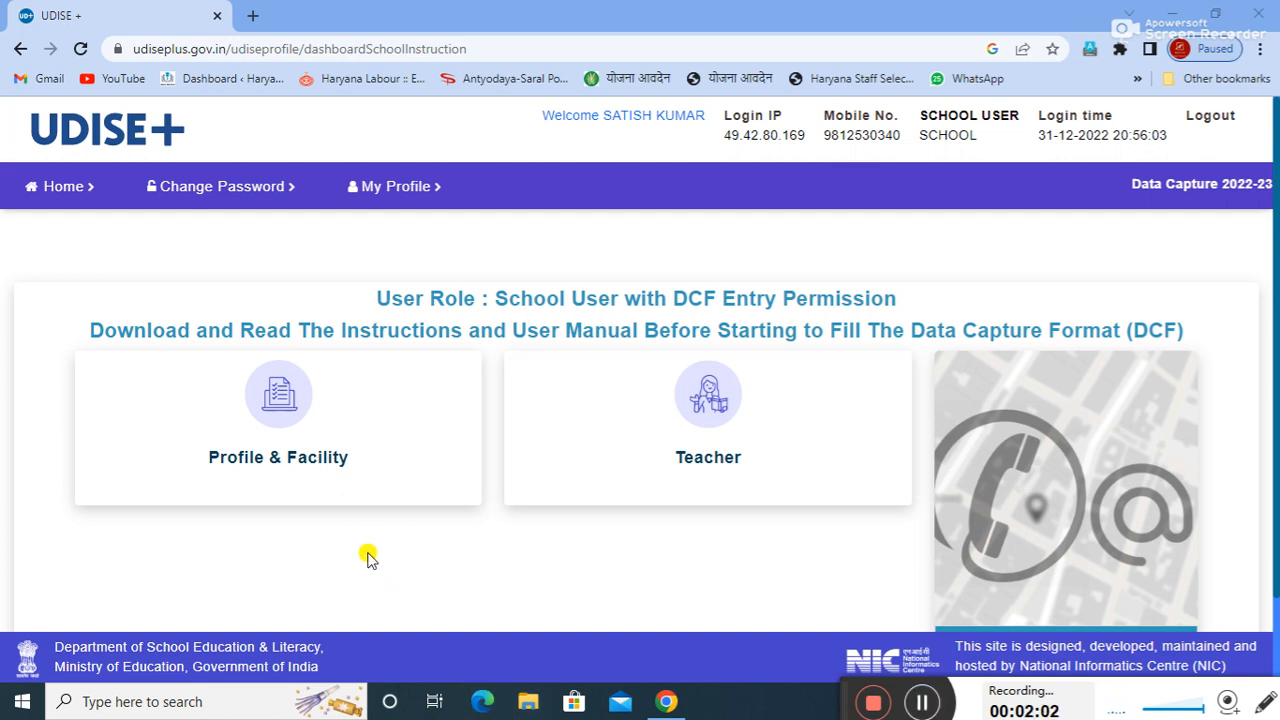
{"action": "left_click", "coordinate": [289, 462]}
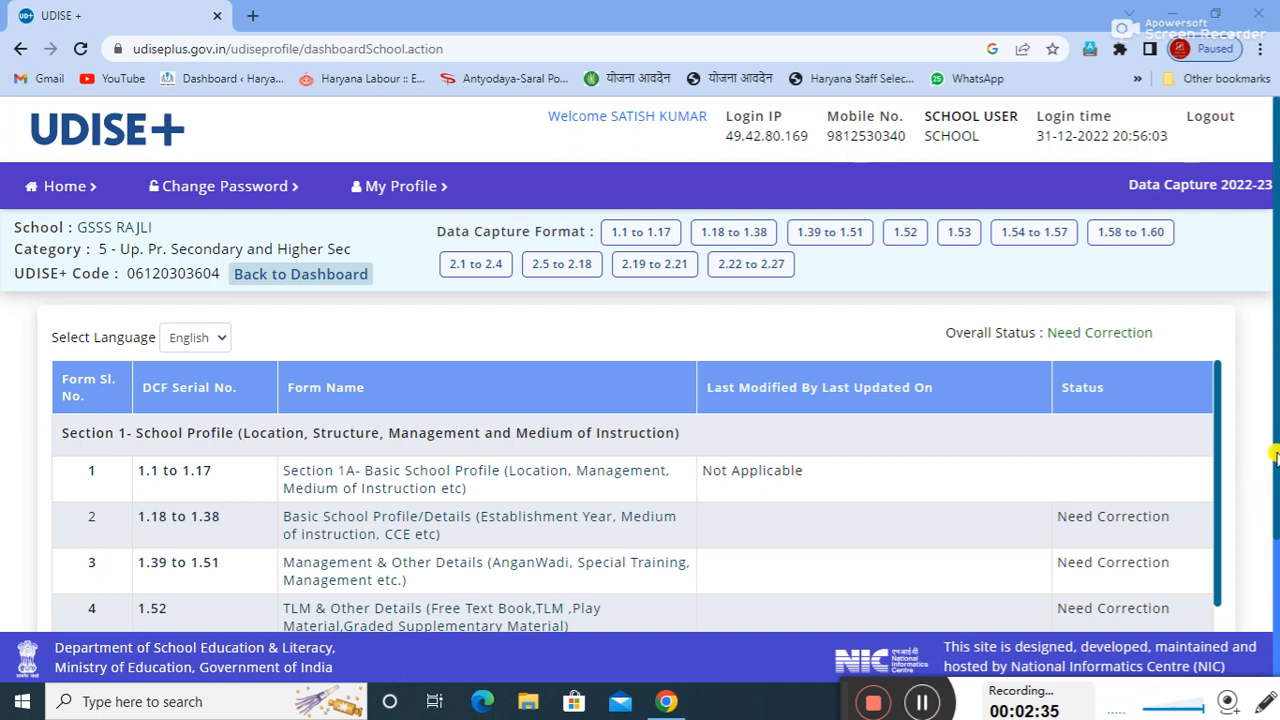
{"action": "left_click_drag", "start_coordinate": [1275, 455], "coordinate": [1270, 489]}
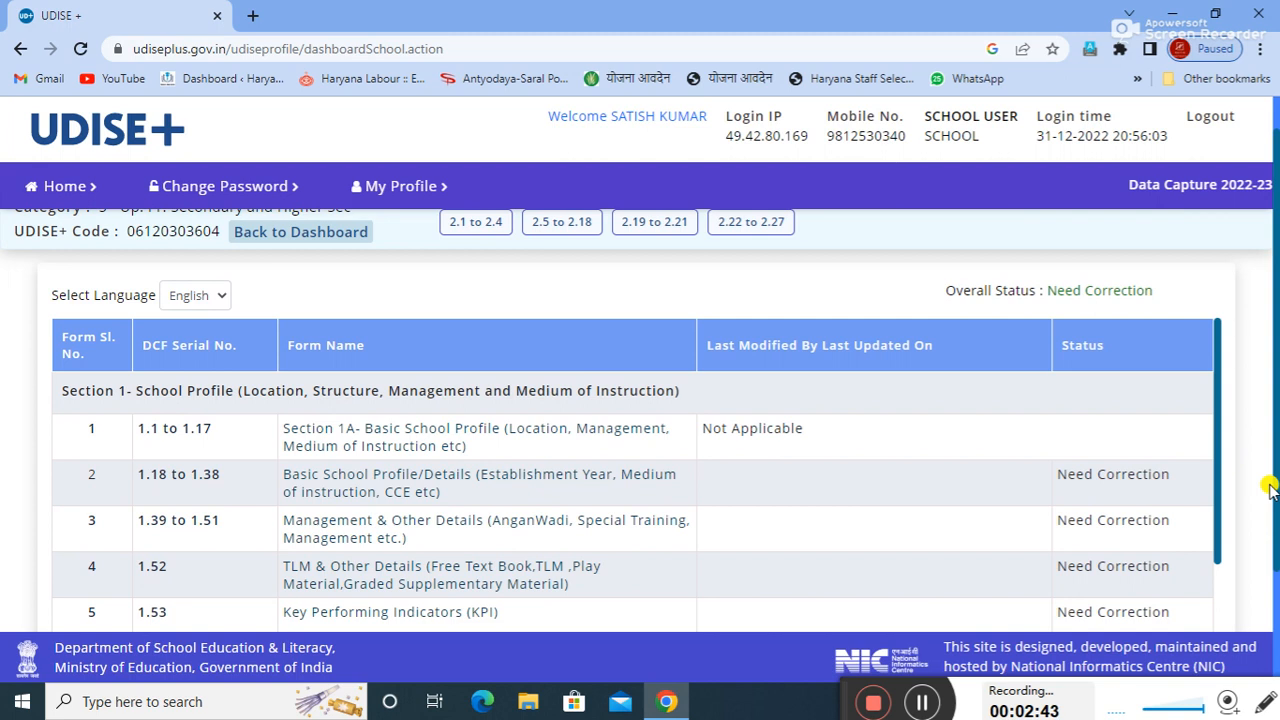
{"action": "left_click", "coordinate": [362, 487]}
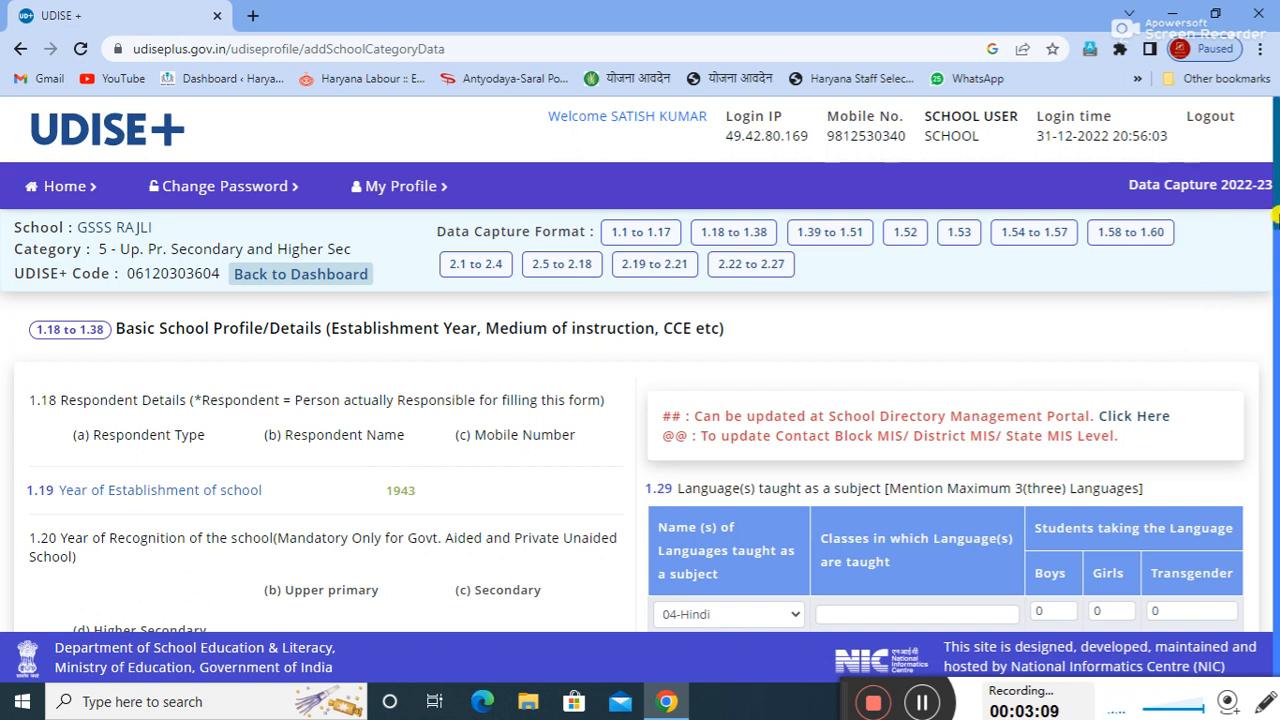
Step: Answer question 1.25, whether this is a residential school, with 3 - Non-Residential
{"action": "left_click_drag", "start_coordinate": [1275, 216], "coordinate": [1271, 238]}
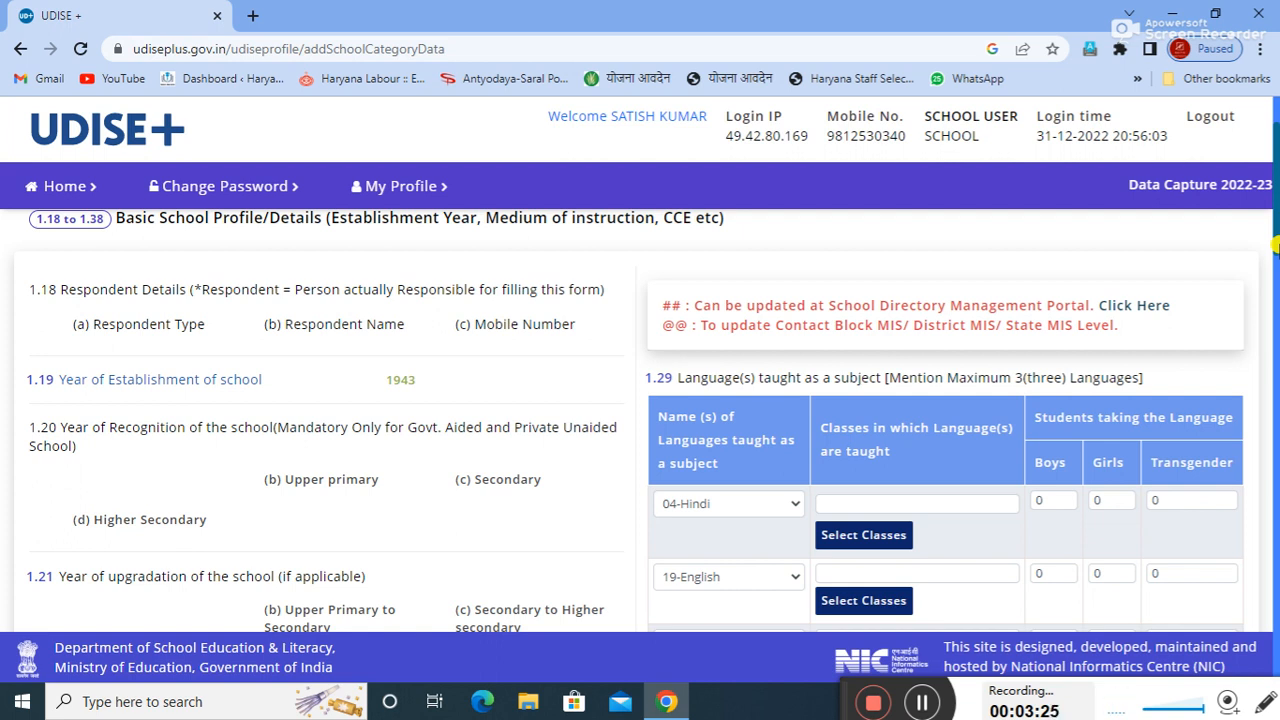
{"action": "left_click_drag", "start_coordinate": [1274, 245], "coordinate": [1274, 272]}
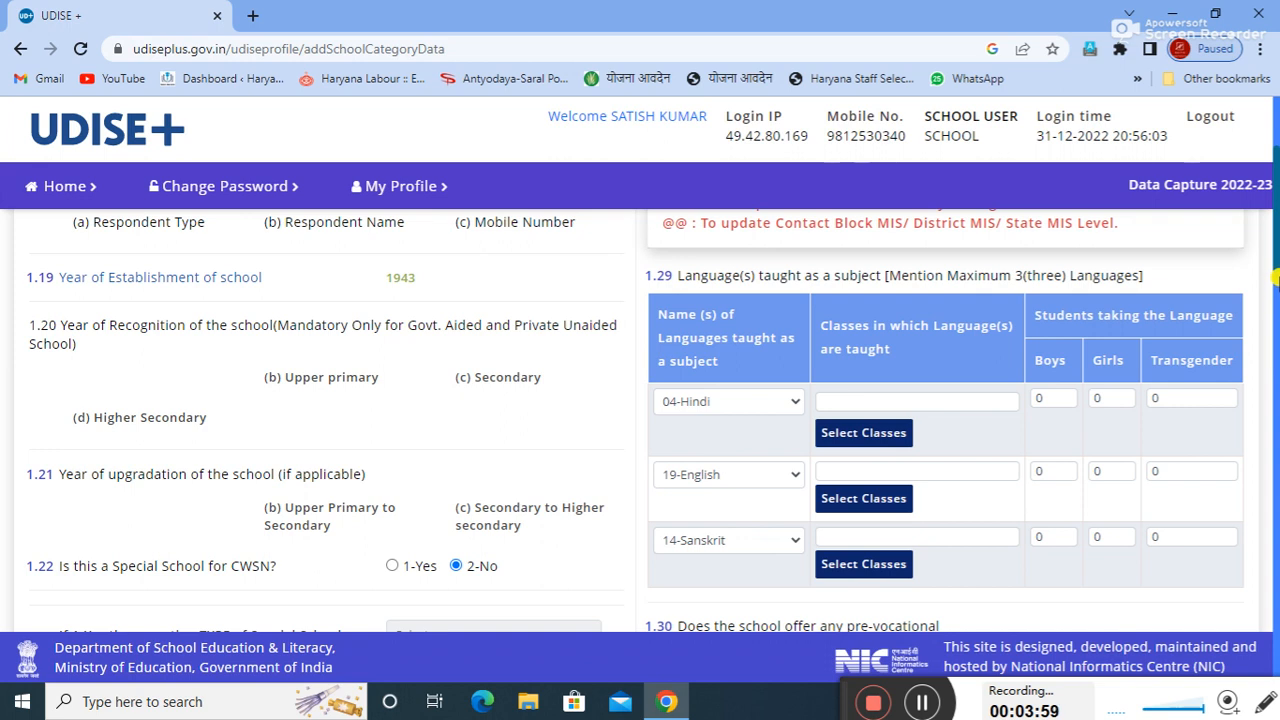
{"action": "left_click_drag", "start_coordinate": [1275, 272], "coordinate": [1275, 305]}
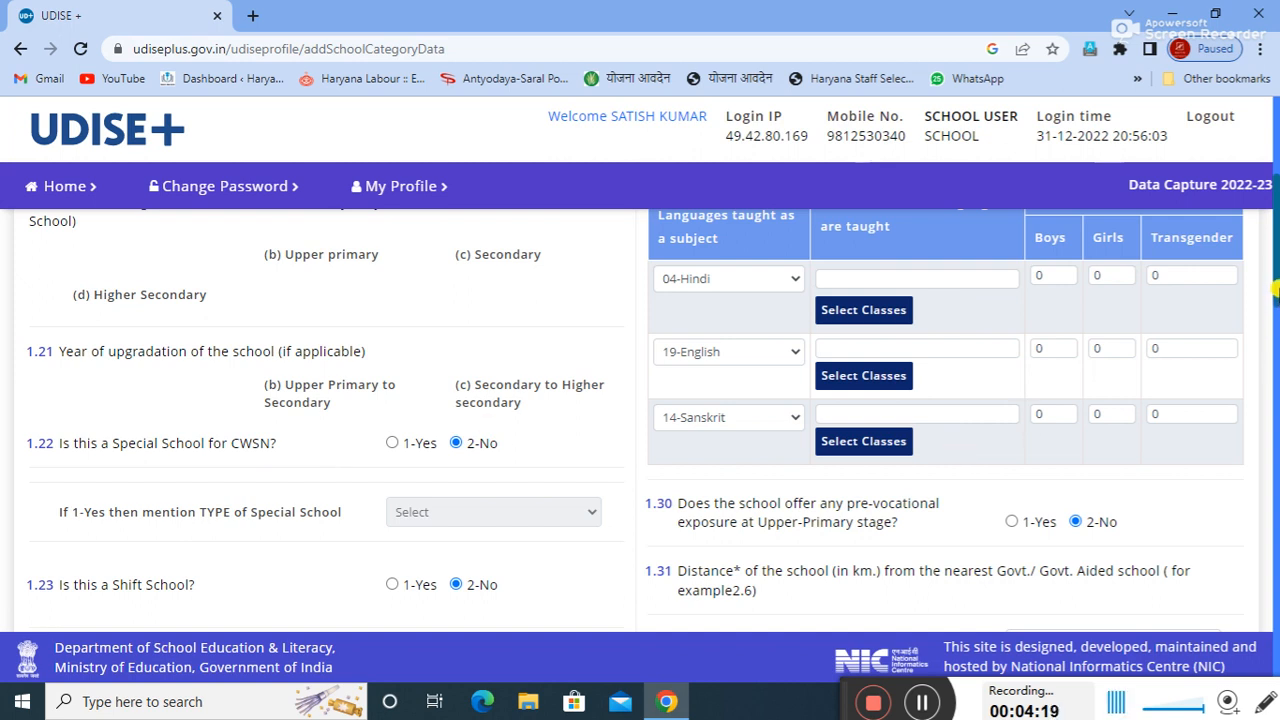
{"action": "left_click_drag", "start_coordinate": [1274, 288], "coordinate": [1275, 340]}
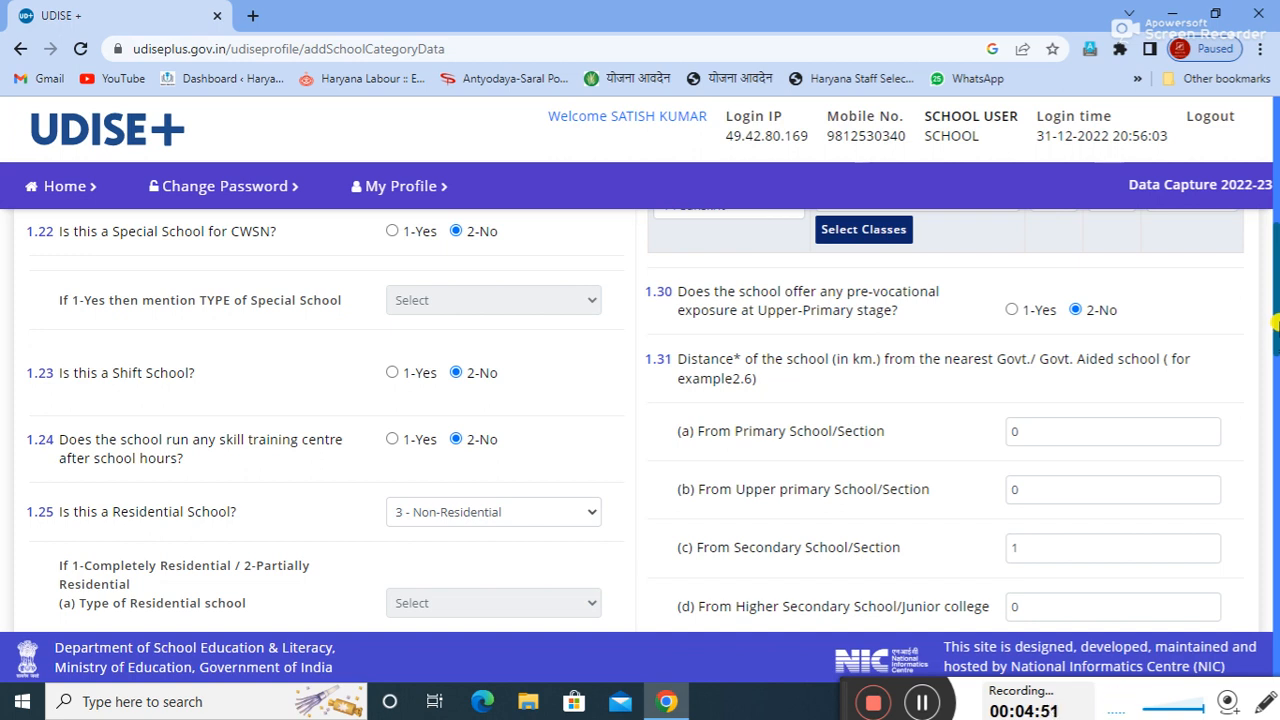
{"action": "left_click_drag", "start_coordinate": [1275, 322], "coordinate": [1275, 352]}
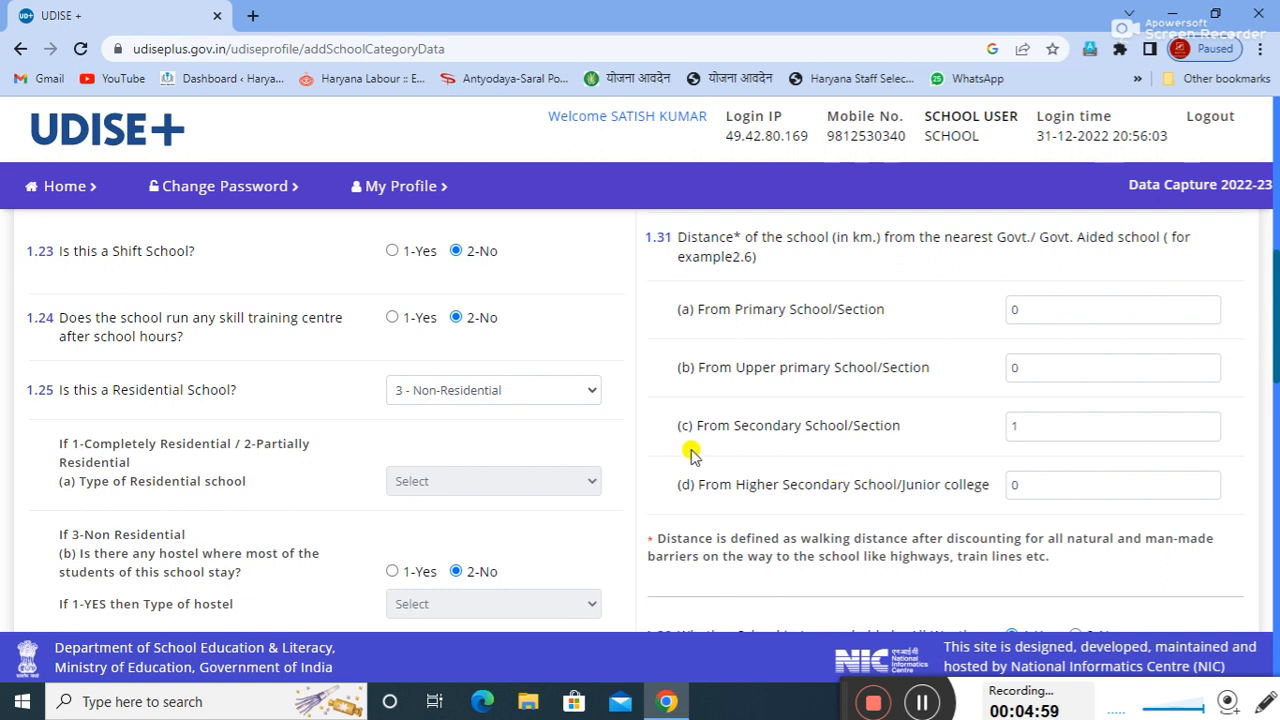
{"action": "left_click", "coordinate": [530, 393]}
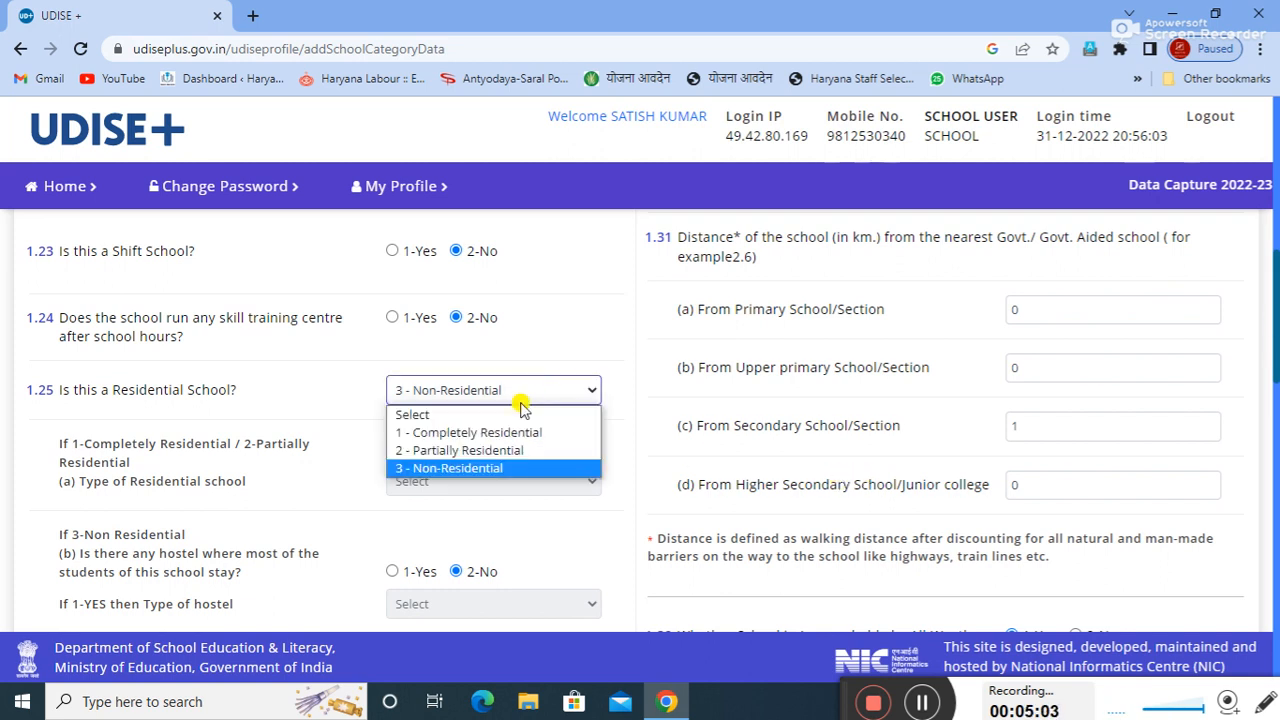
{"action": "left_click", "coordinate": [480, 468]}
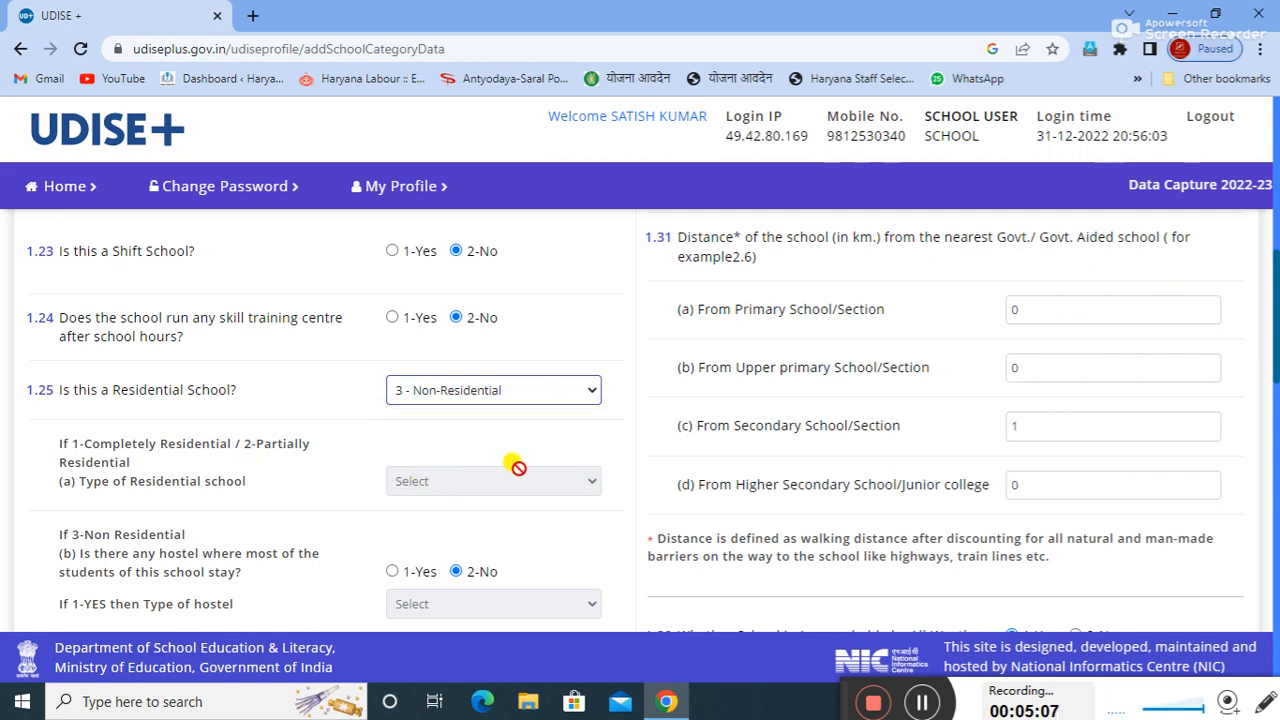
Step: Review the hostel, minority management, medium of instruction, instructional days and school hours questions further down the form
{"action": "left_click_drag", "start_coordinate": [1275, 338], "coordinate": [1275, 410]}
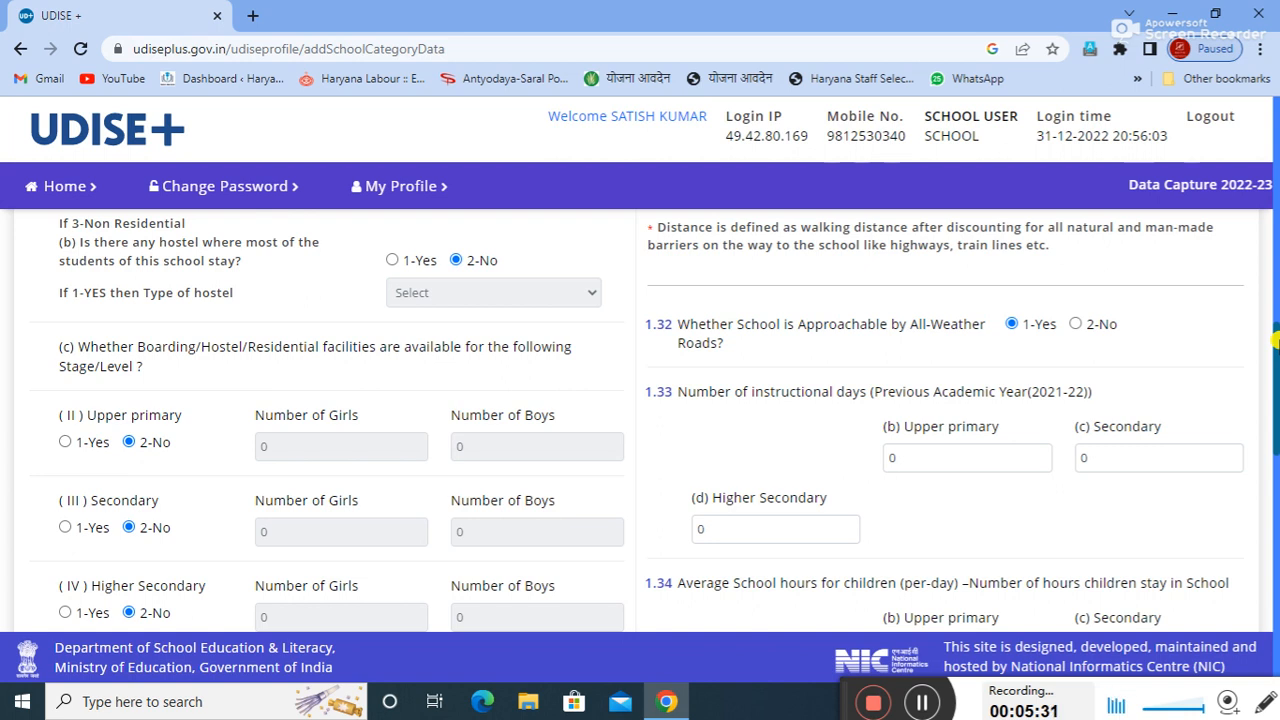
{"action": "left_click_drag", "start_coordinate": [1275, 340], "coordinate": [1276, 440]}
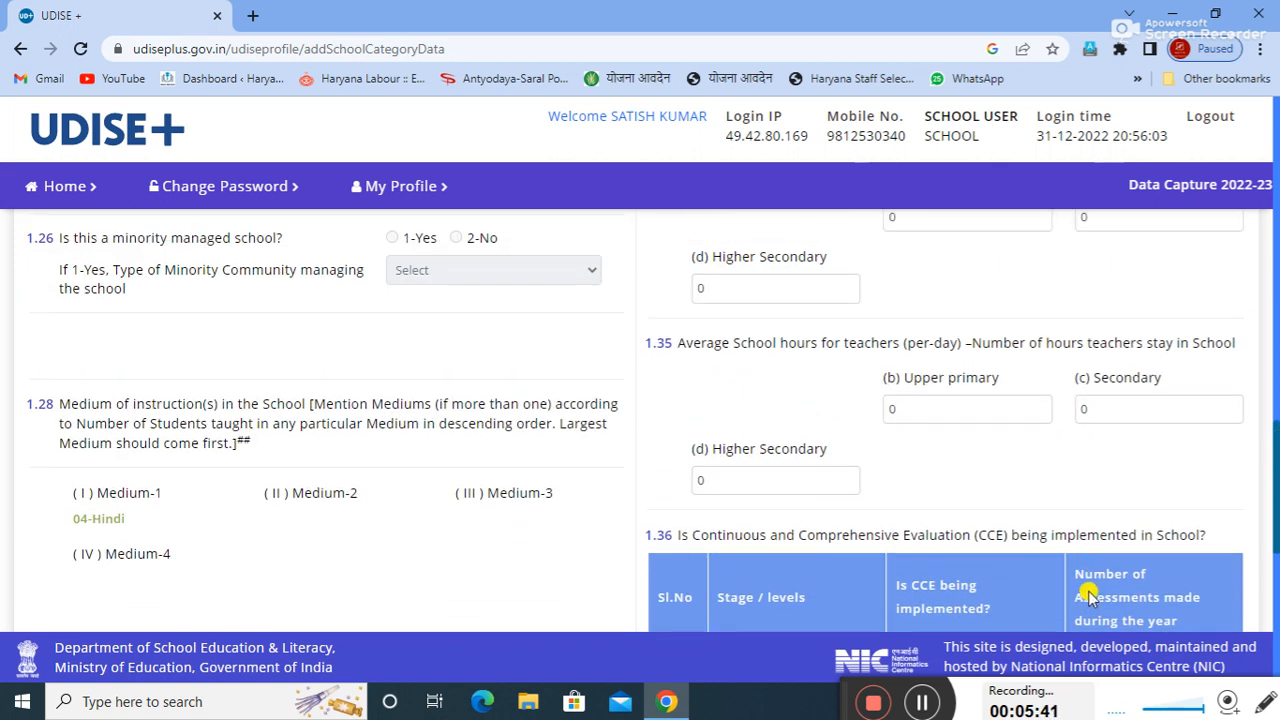
{"action": "left_click", "coordinate": [927, 703]}
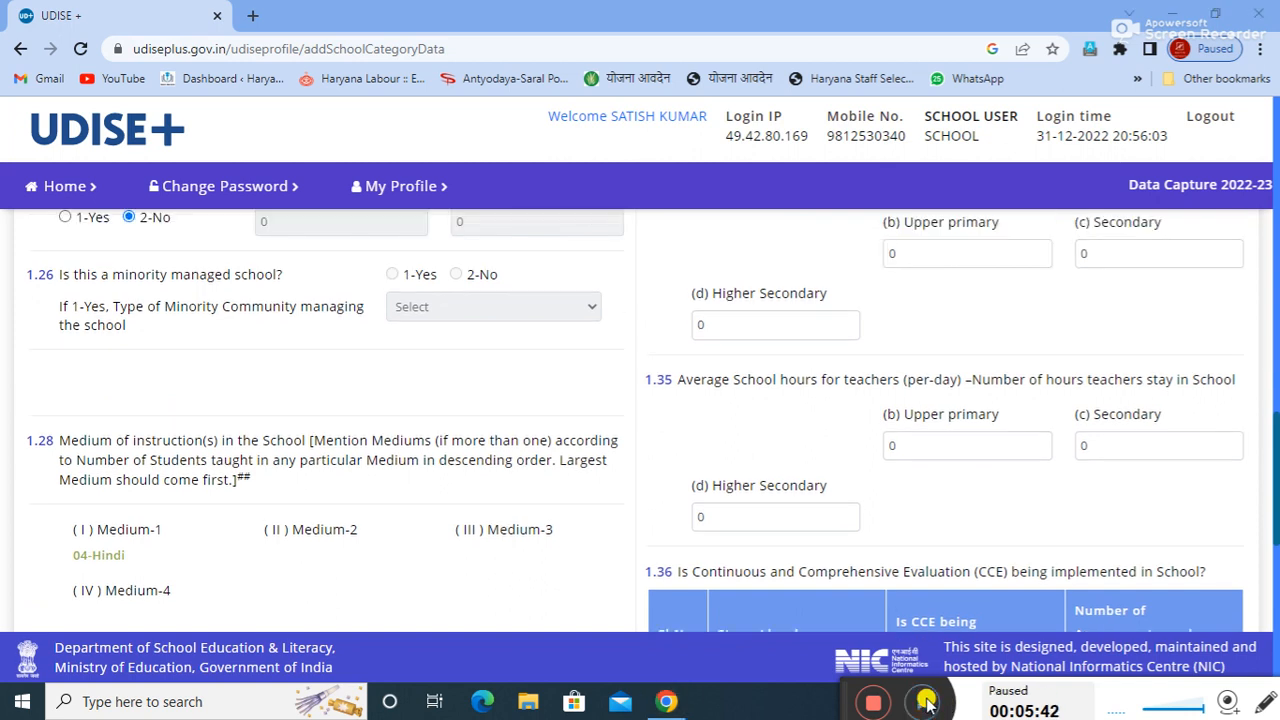
{"action": "left_click", "coordinate": [927, 703]}
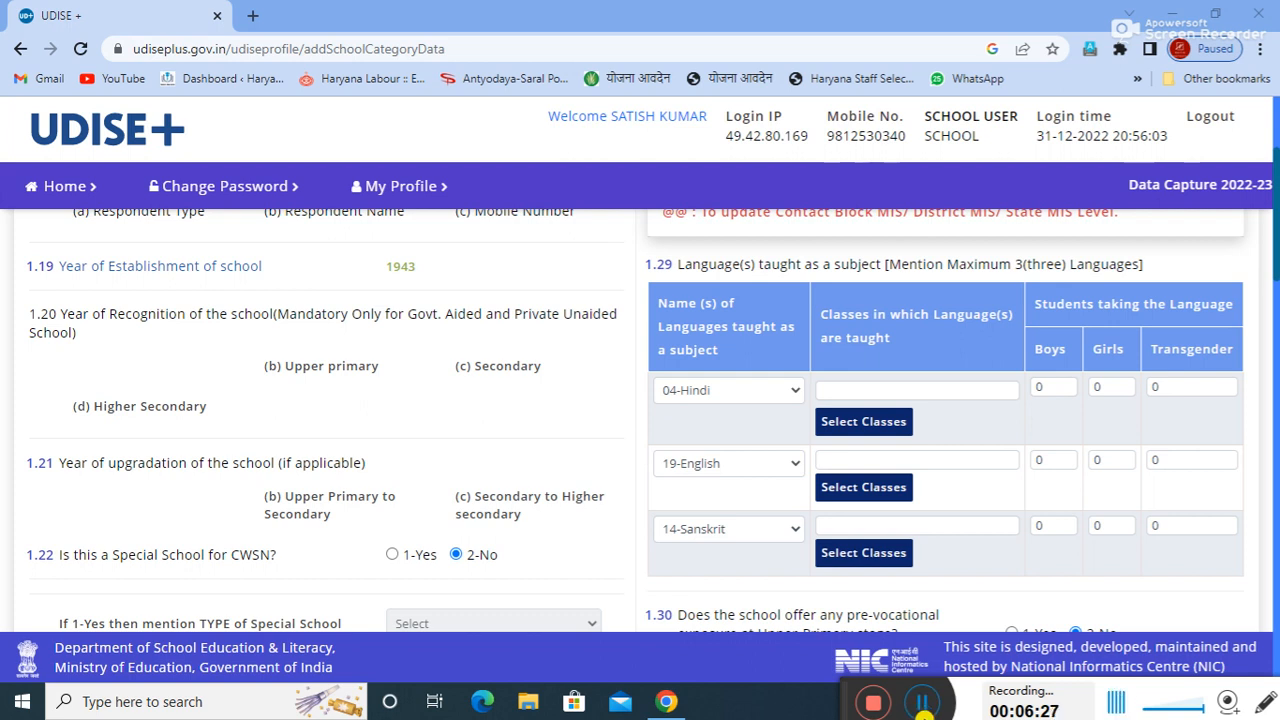
Step: Select classes 6, 7, 8, 9, 10, 11 and 12 for Hindi in the languages taught table (1.29)
{"action": "left_click", "coordinate": [838, 424]}
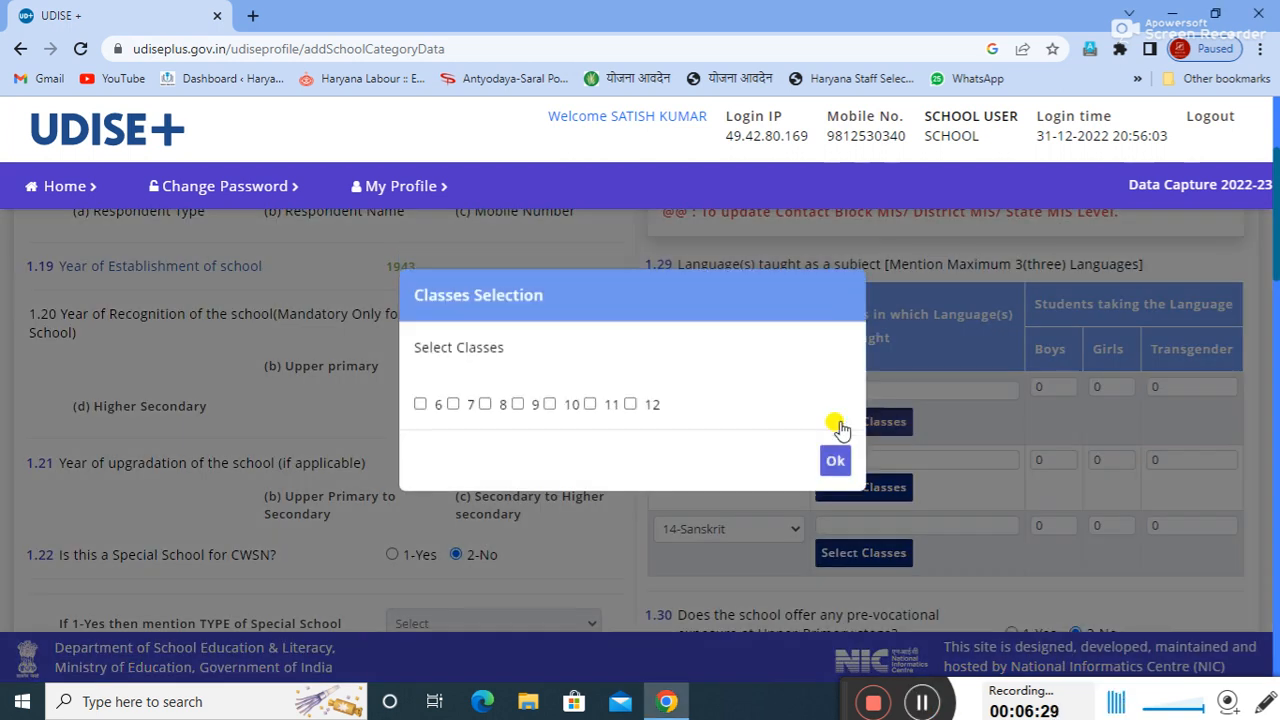
{"action": "left_click", "coordinate": [419, 413]}
{"action": "left_click", "coordinate": [486, 414]}
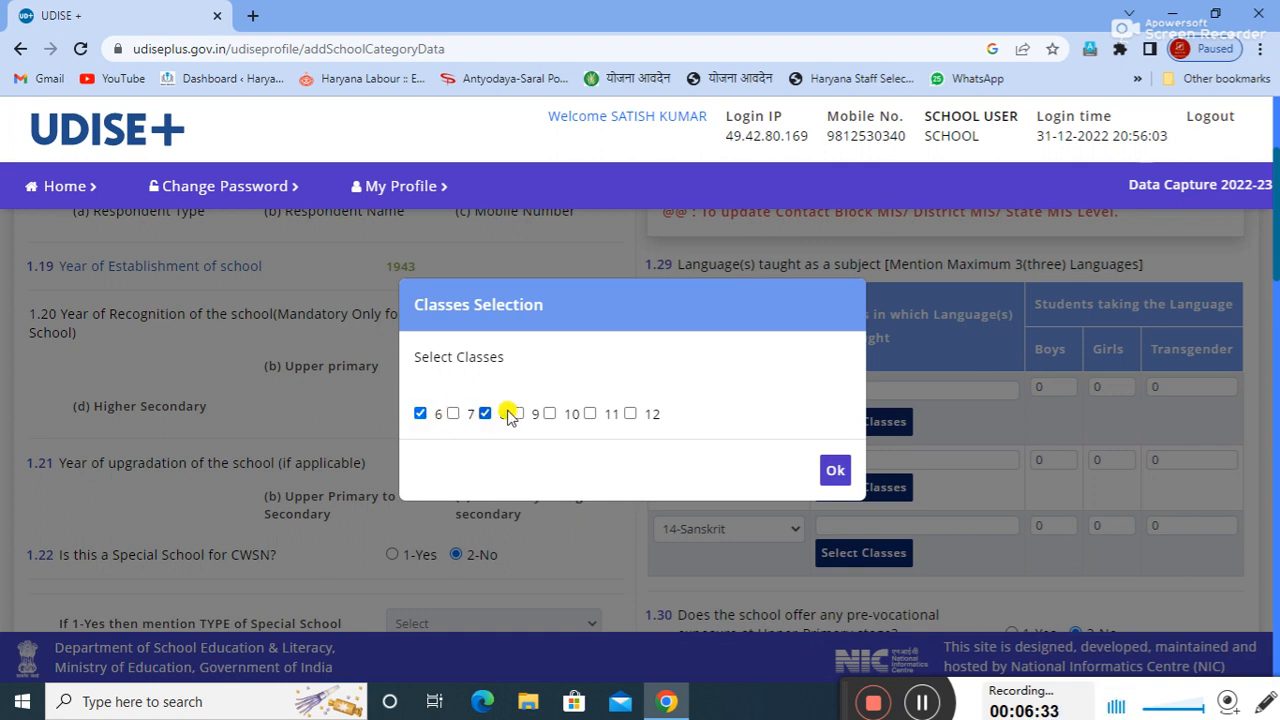
{"action": "left_click", "coordinate": [517, 414]}
{"action": "left_click", "coordinate": [550, 414]}
{"action": "left_click", "coordinate": [592, 414]}
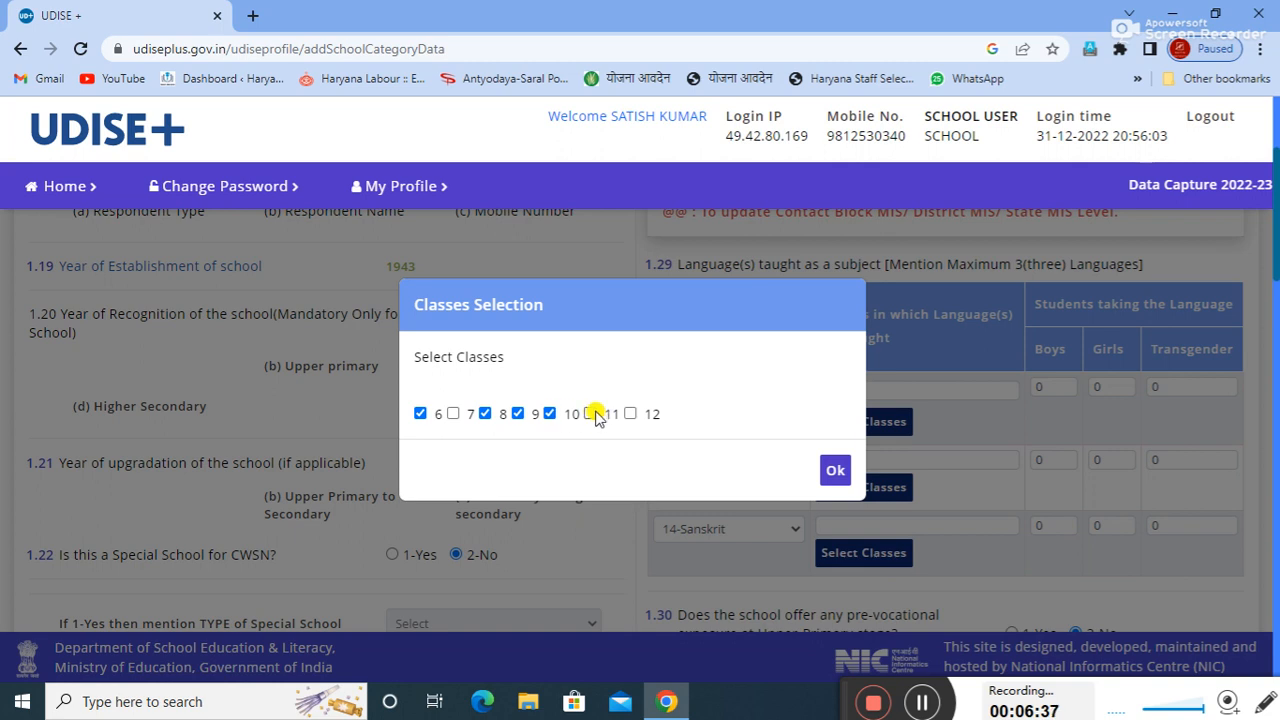
{"action": "left_click", "coordinate": [632, 414]}
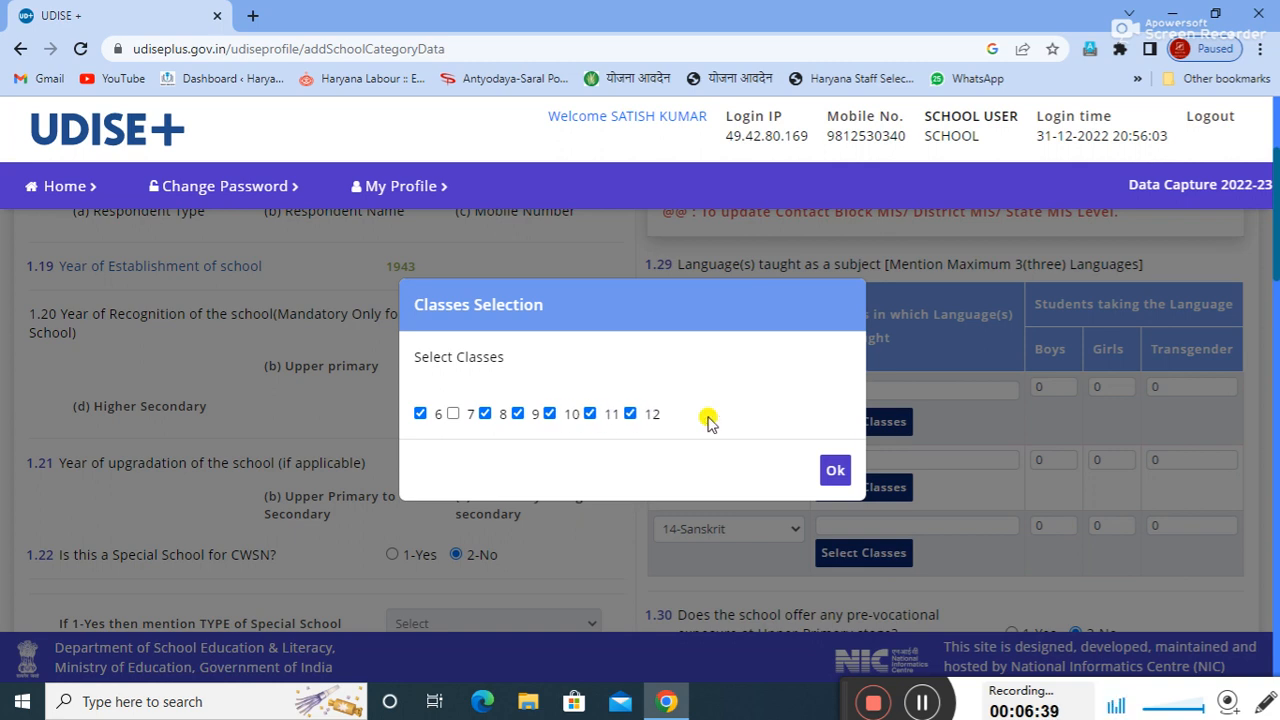
{"action": "left_click", "coordinate": [833, 469]}
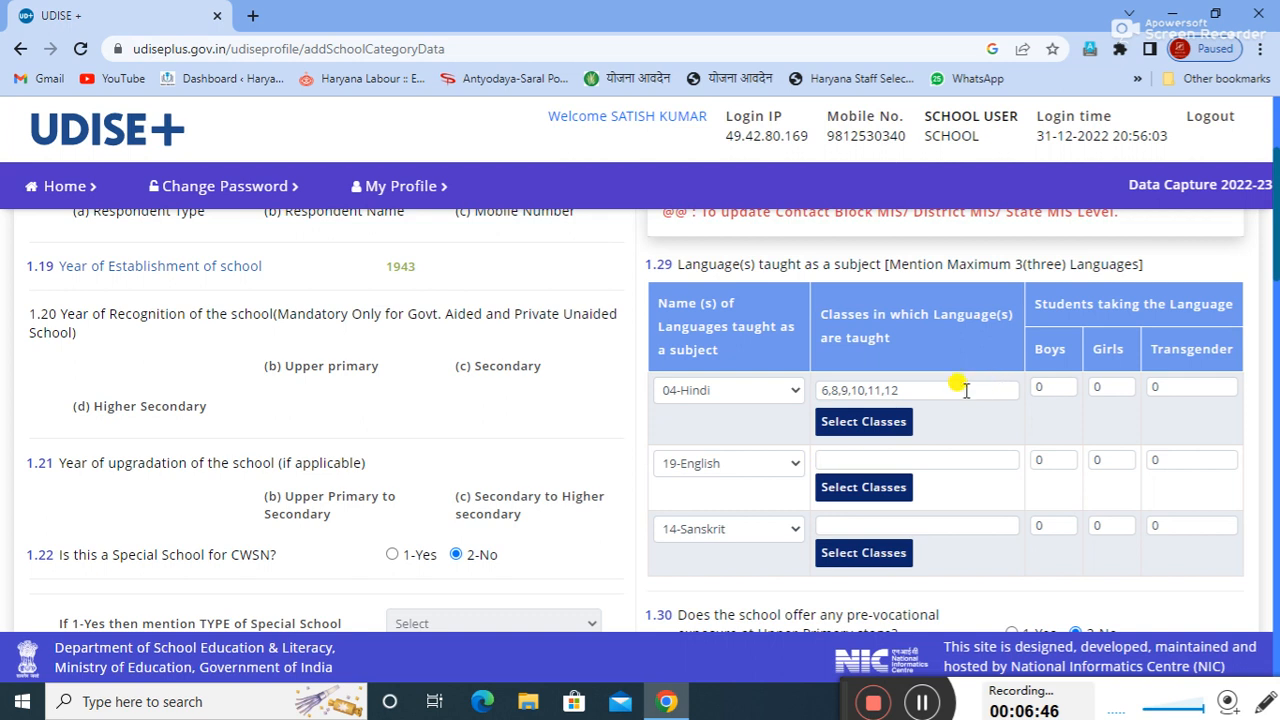
{"action": "left_click", "coordinate": [892, 428]}
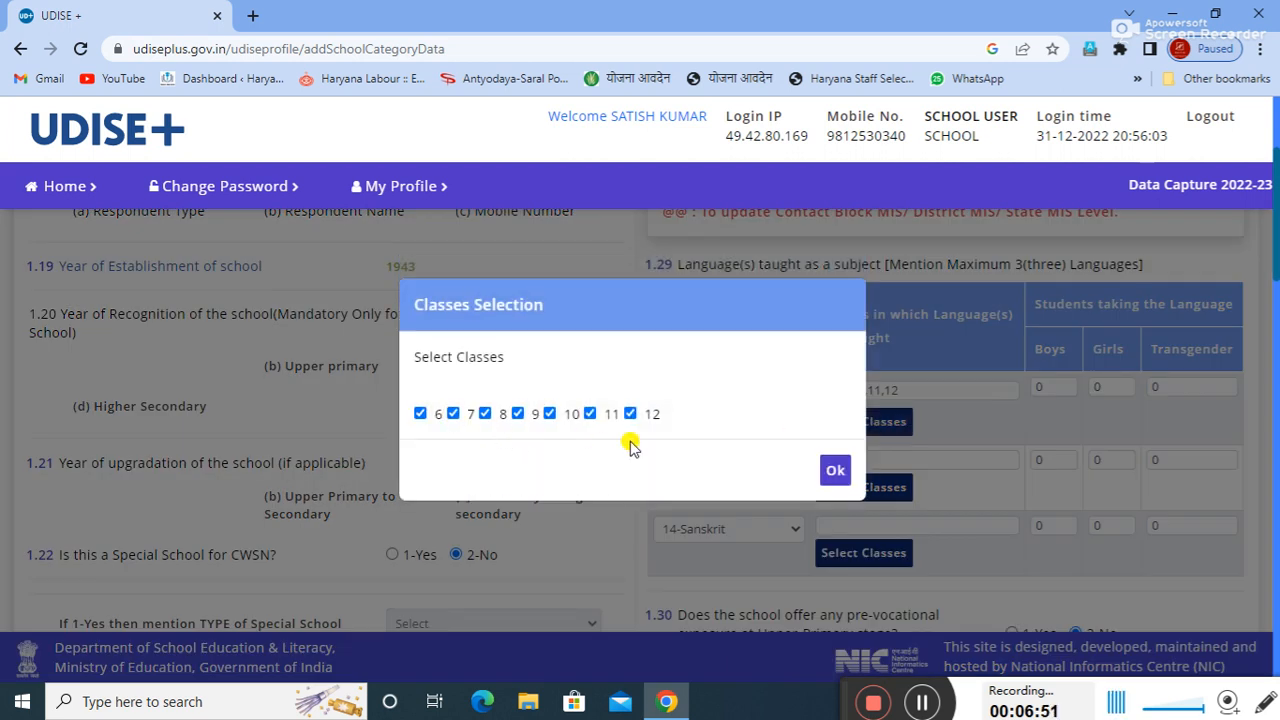
{"action": "left_click", "coordinate": [838, 477]}
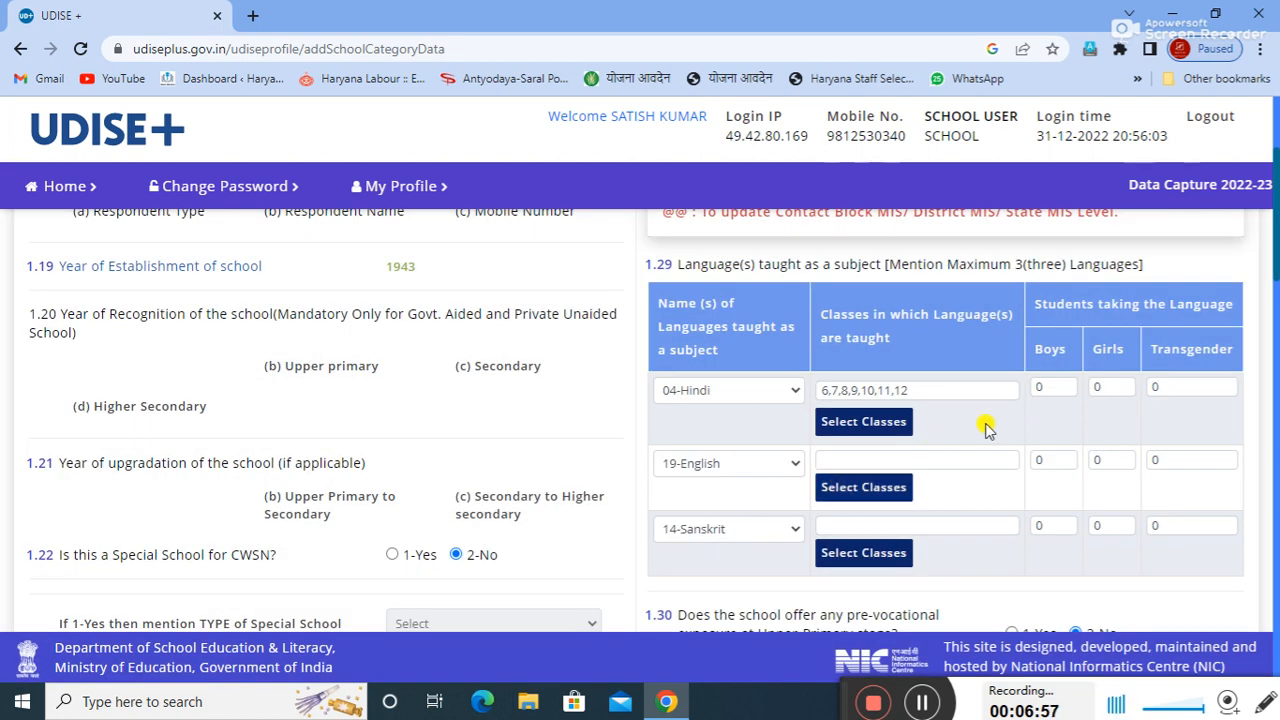
Step: Enter 212 boys and 53 girls as the students taking Hindi
{"action": "left_click", "coordinate": [1046, 386]}
{"action": "key", "text": "BackSpace"}
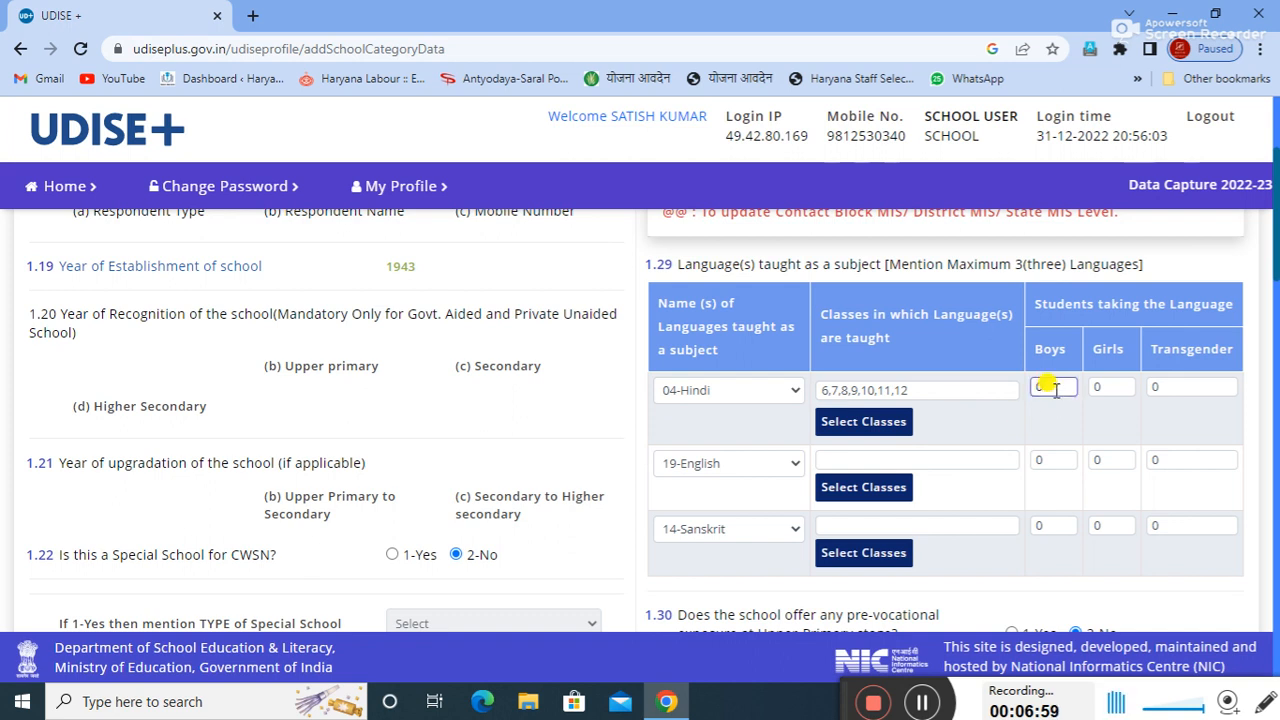
{"action": "type", "text": "212"}
{"action": "left_click", "coordinate": [1104, 385]}
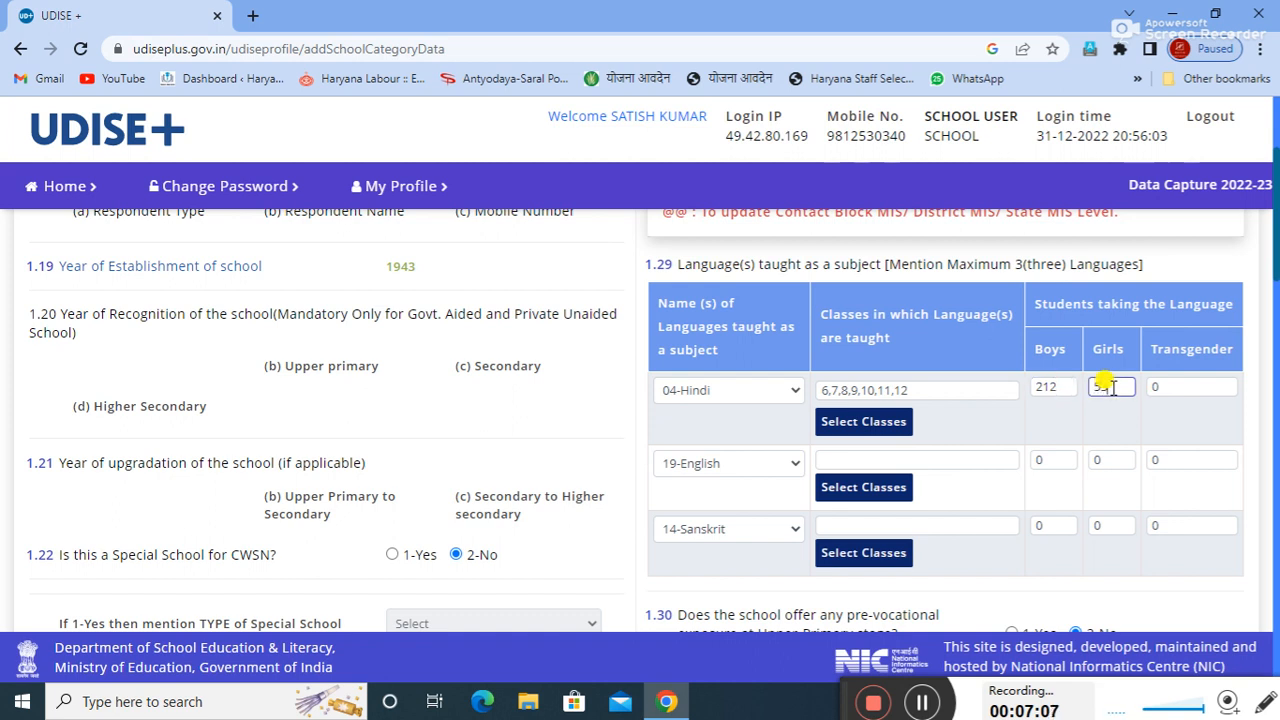
Step: Select classes 6, 7, 8, 9, 10, 11 and 12 for English in the languages taught table
{"action": "left_click", "coordinate": [846, 490]}
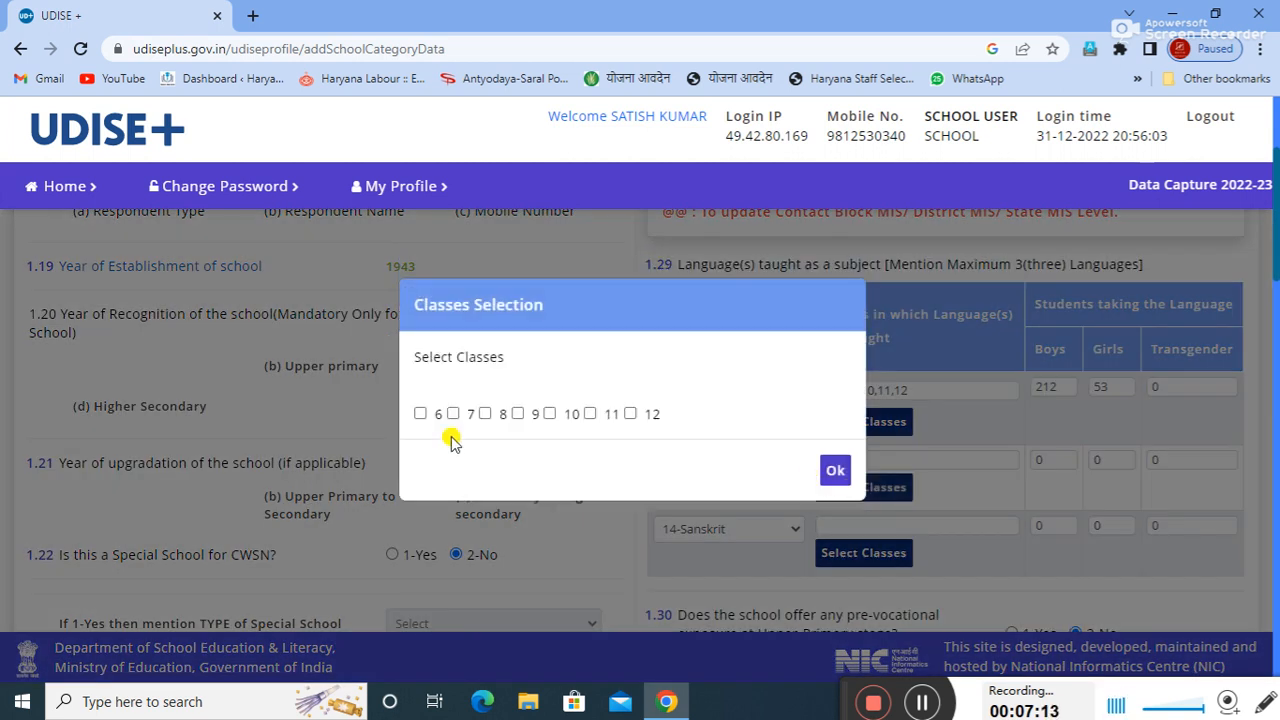
{"action": "left_click", "coordinate": [420, 414]}
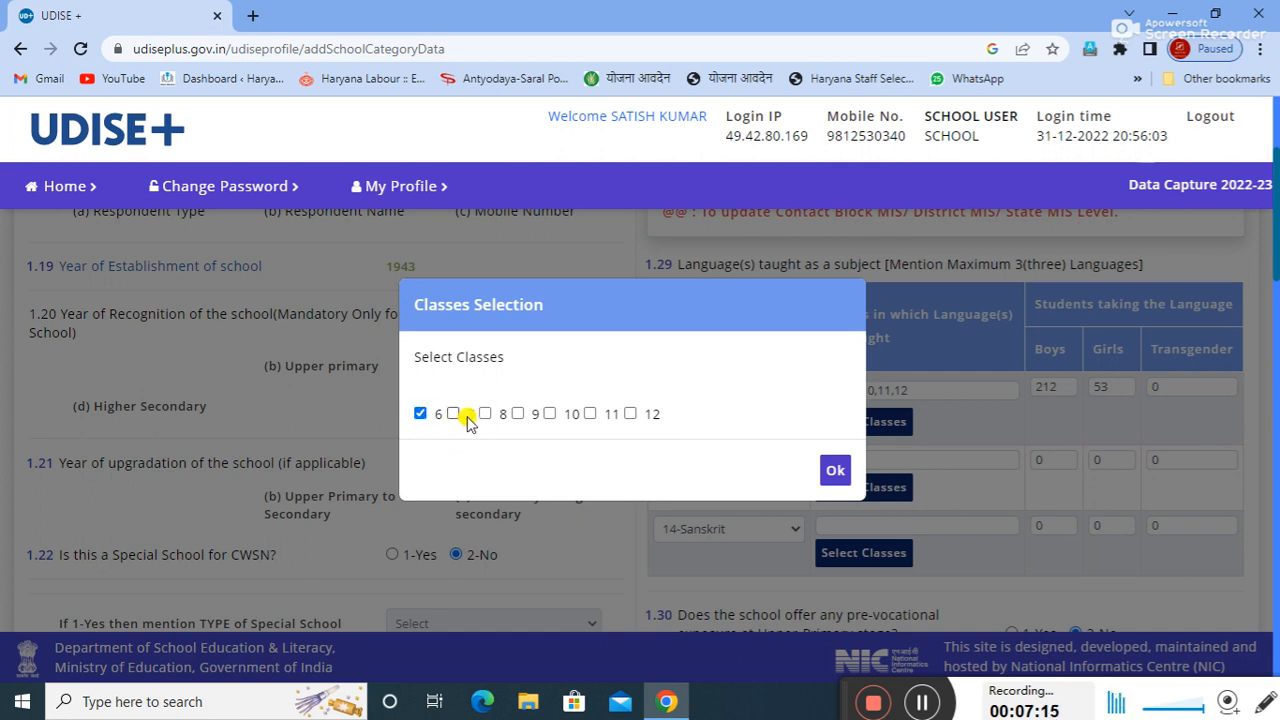
{"action": "left_click", "coordinate": [452, 414]}
{"action": "left_click", "coordinate": [485, 414]}
{"action": "left_click", "coordinate": [517, 414]}
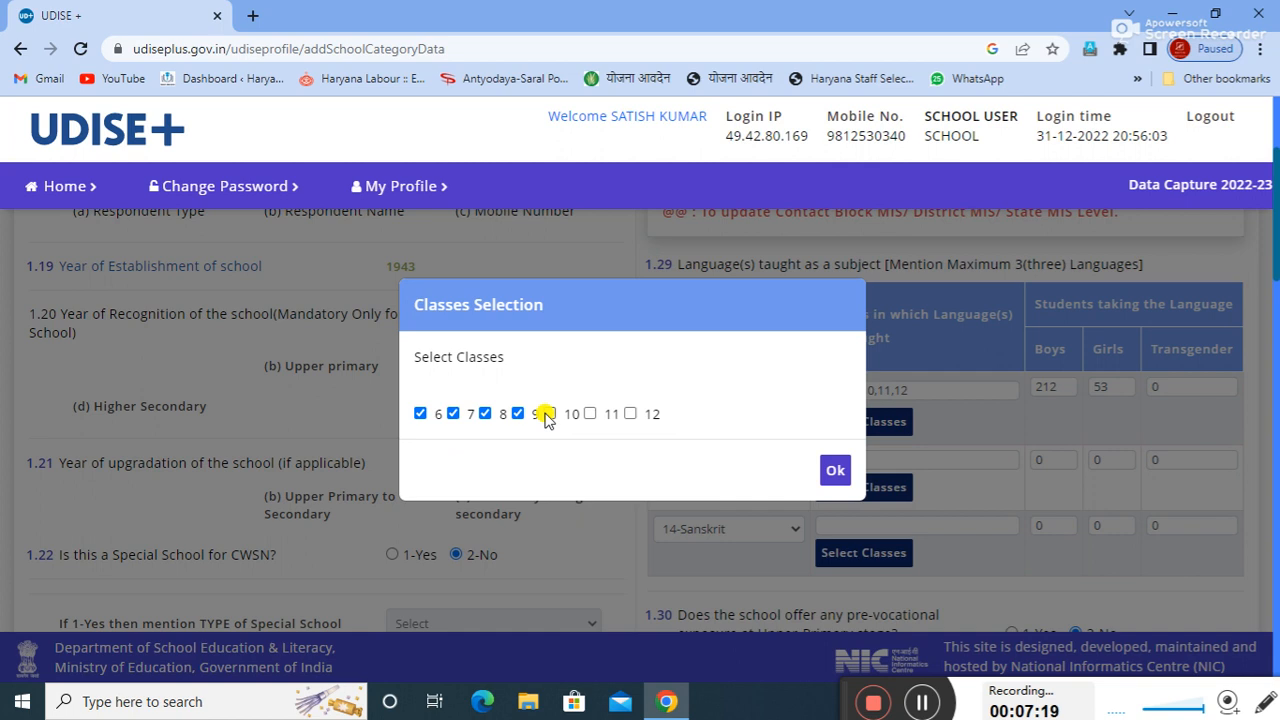
{"action": "left_click", "coordinate": [589, 413]}
{"action": "left_click", "coordinate": [630, 414]}
{"action": "left_click", "coordinate": [631, 414]}
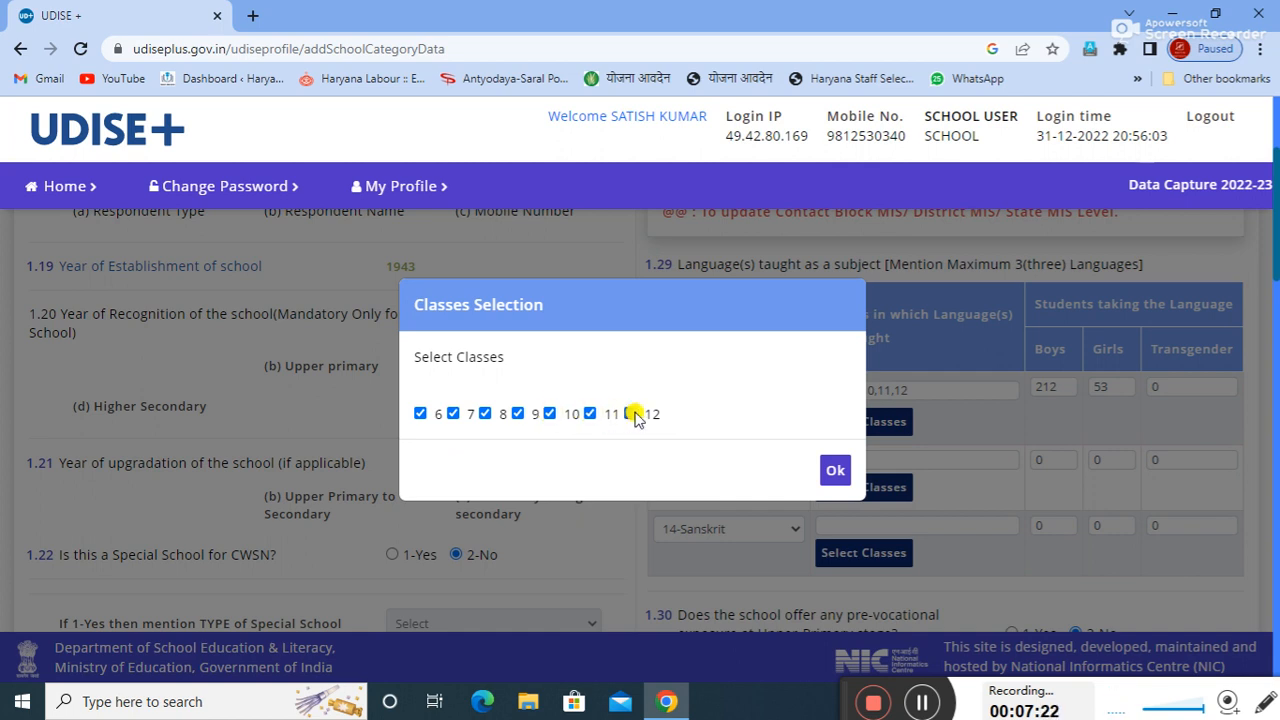
{"action": "left_click", "coordinate": [835, 475]}
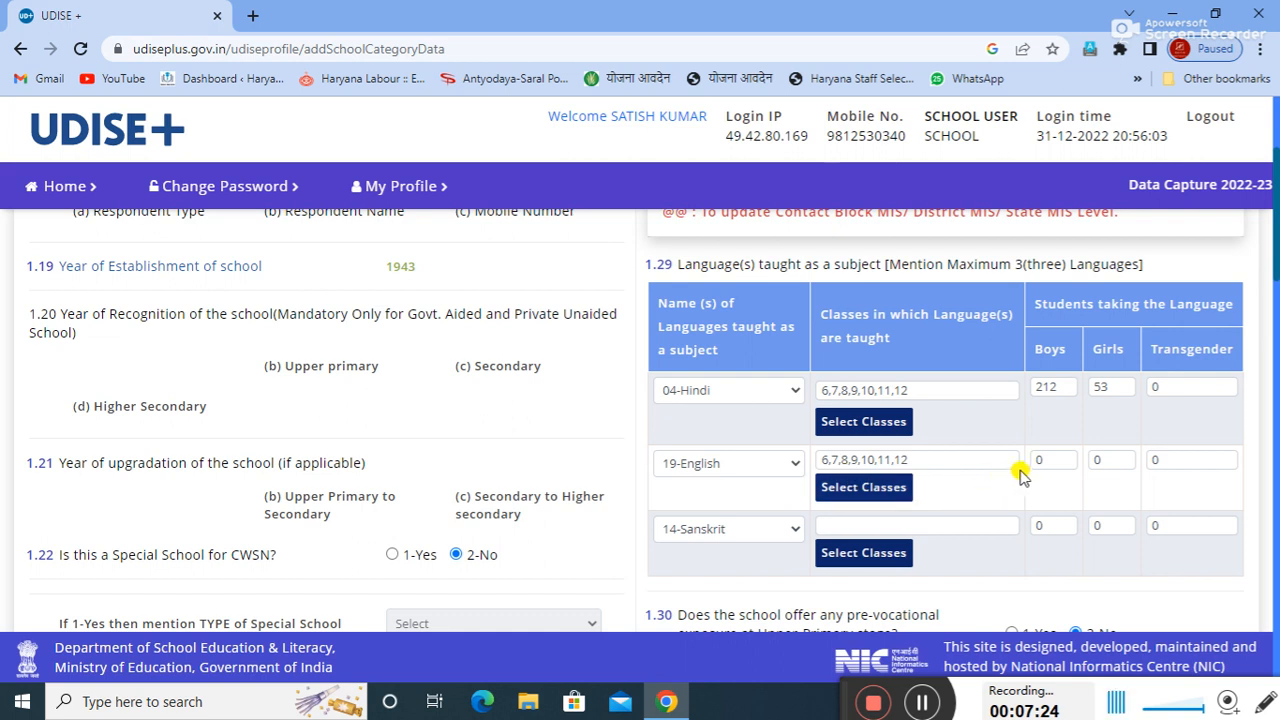
Step: Enter 212 boys and 53 girls as the students taking English in the languages taught table (1.29)
{"action": "left_click", "coordinate": [1048, 462]}
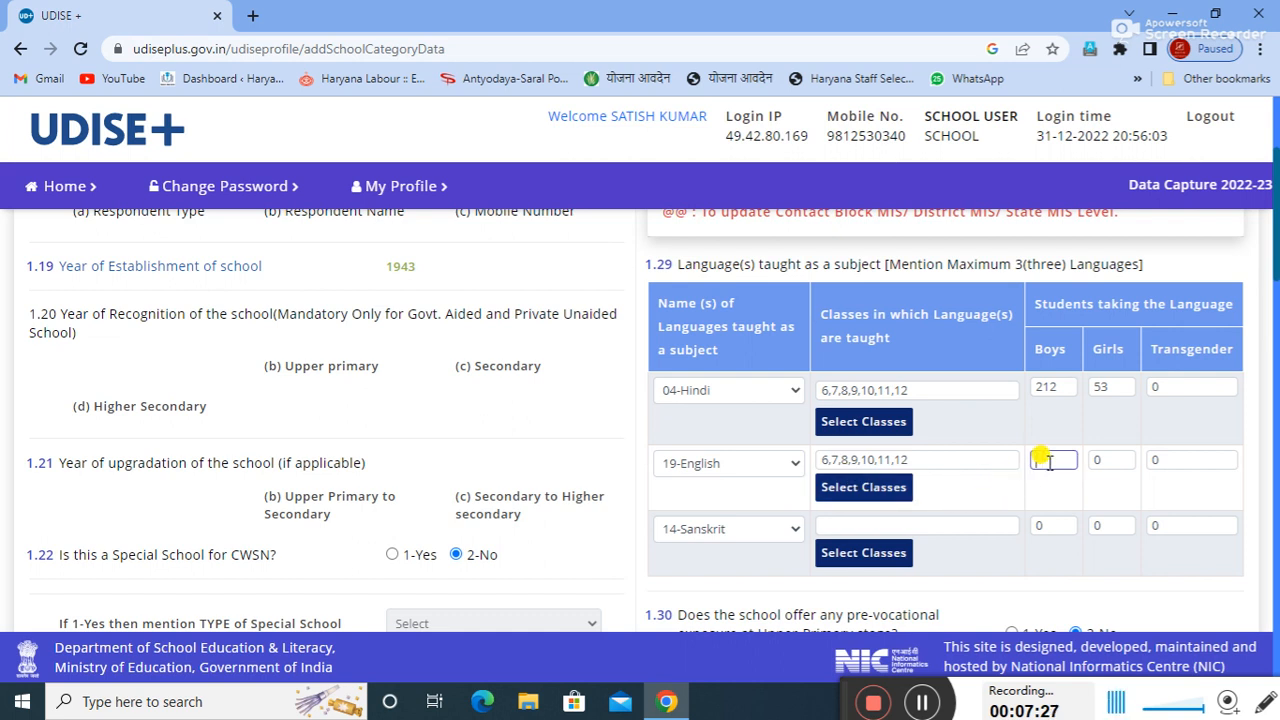
{"action": "type", "text": "212"}
{"action": "left_click", "coordinate": [1099, 461]}
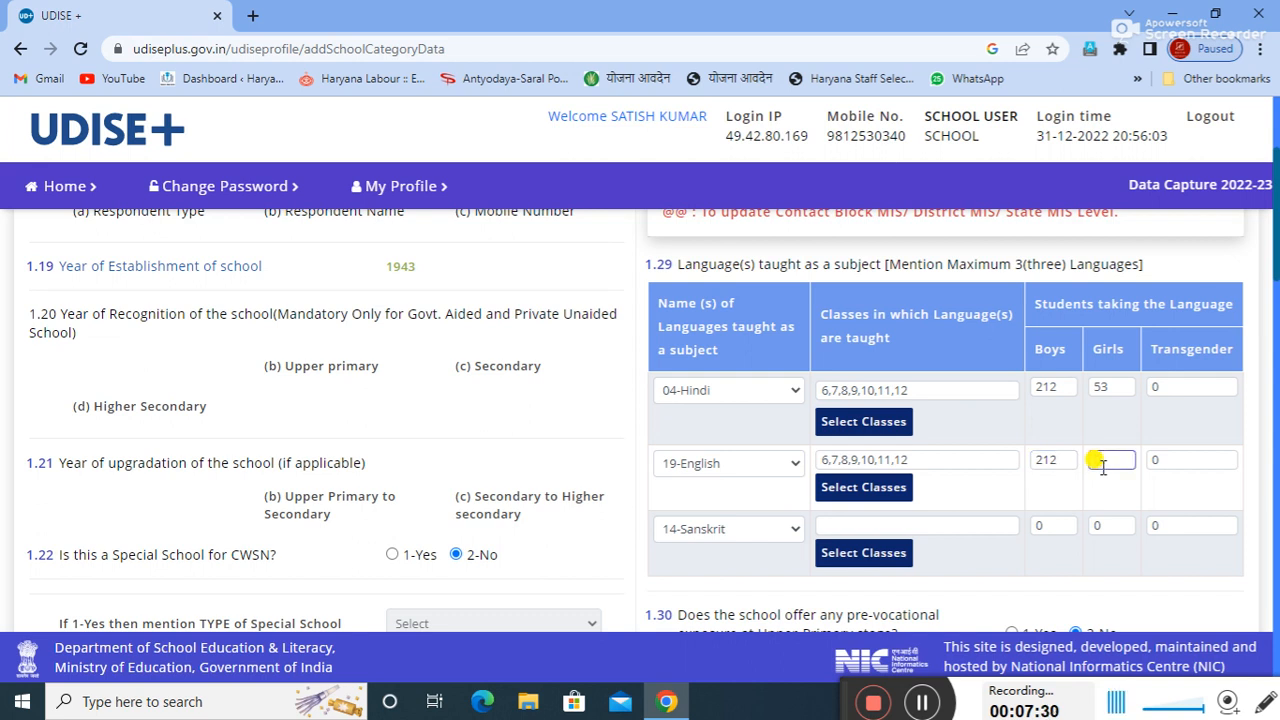
{"action": "type", "text": "53"}
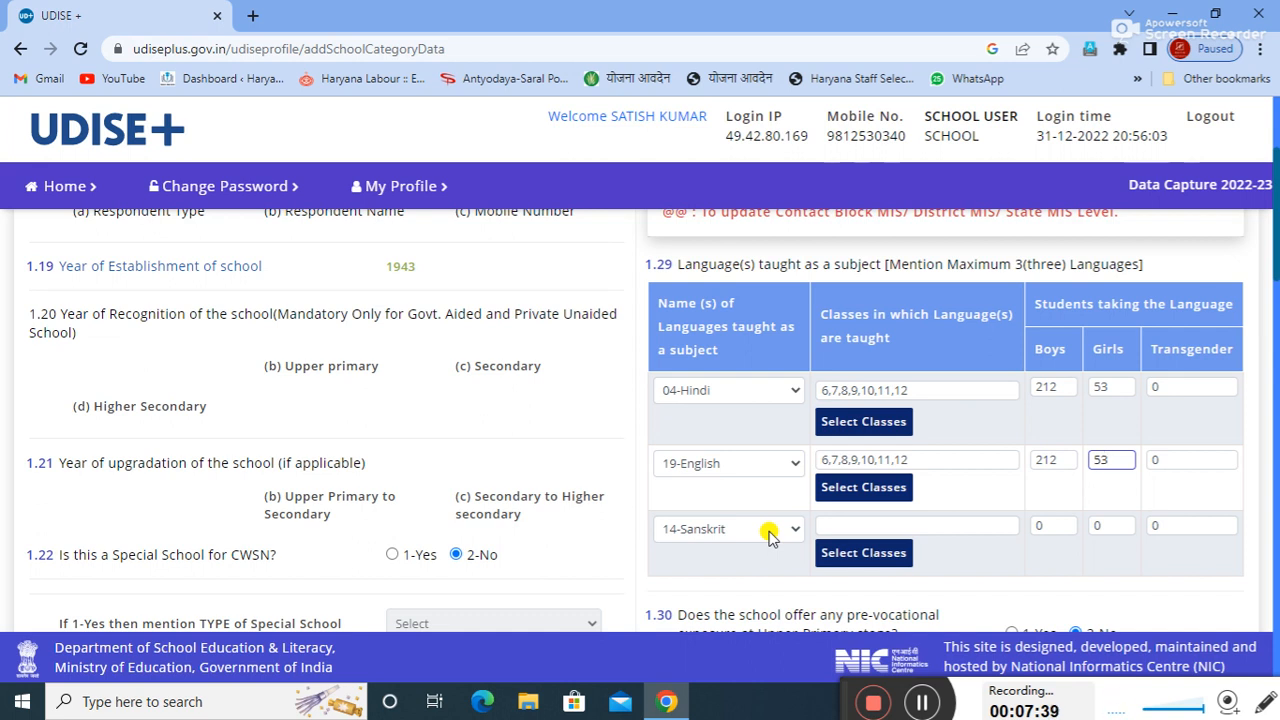
Step: Select classes 6, 7, 8, 9, 10, 11 and 12 for Sanskrit in the languages taught table
{"action": "left_click", "coordinate": [845, 555]}
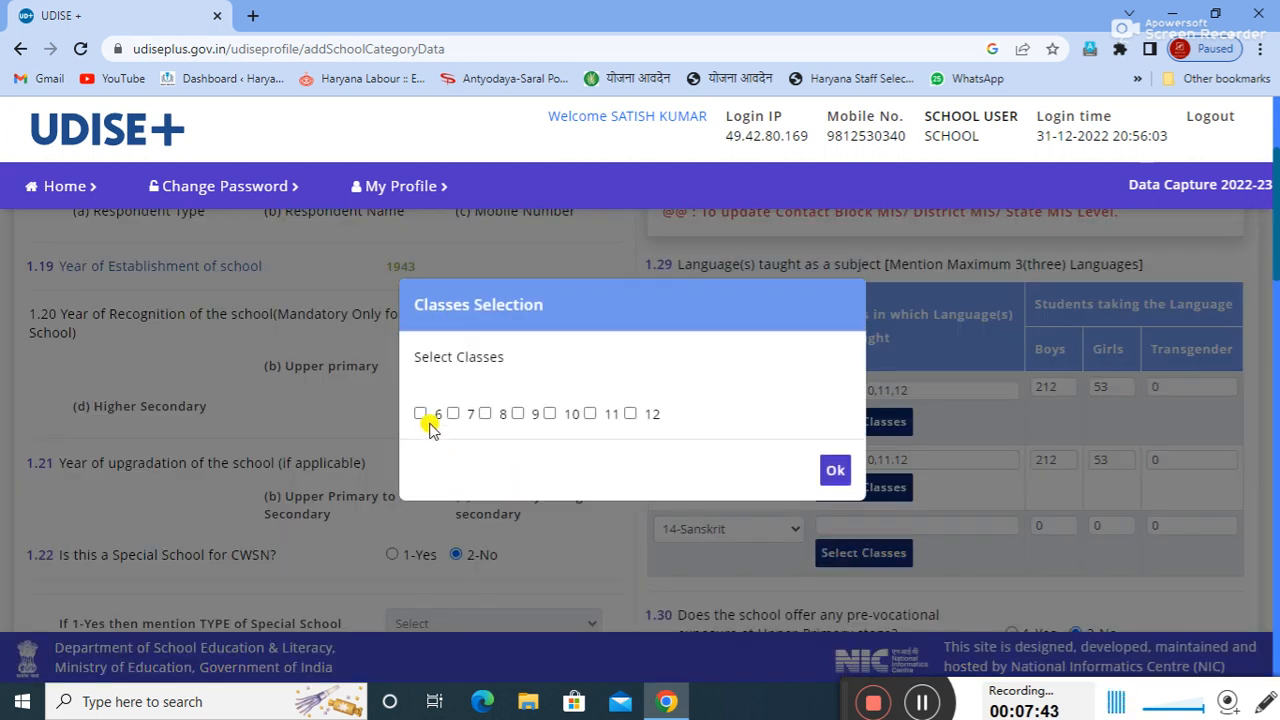
{"action": "left_click", "coordinate": [421, 414]}
{"action": "left_click", "coordinate": [454, 414]}
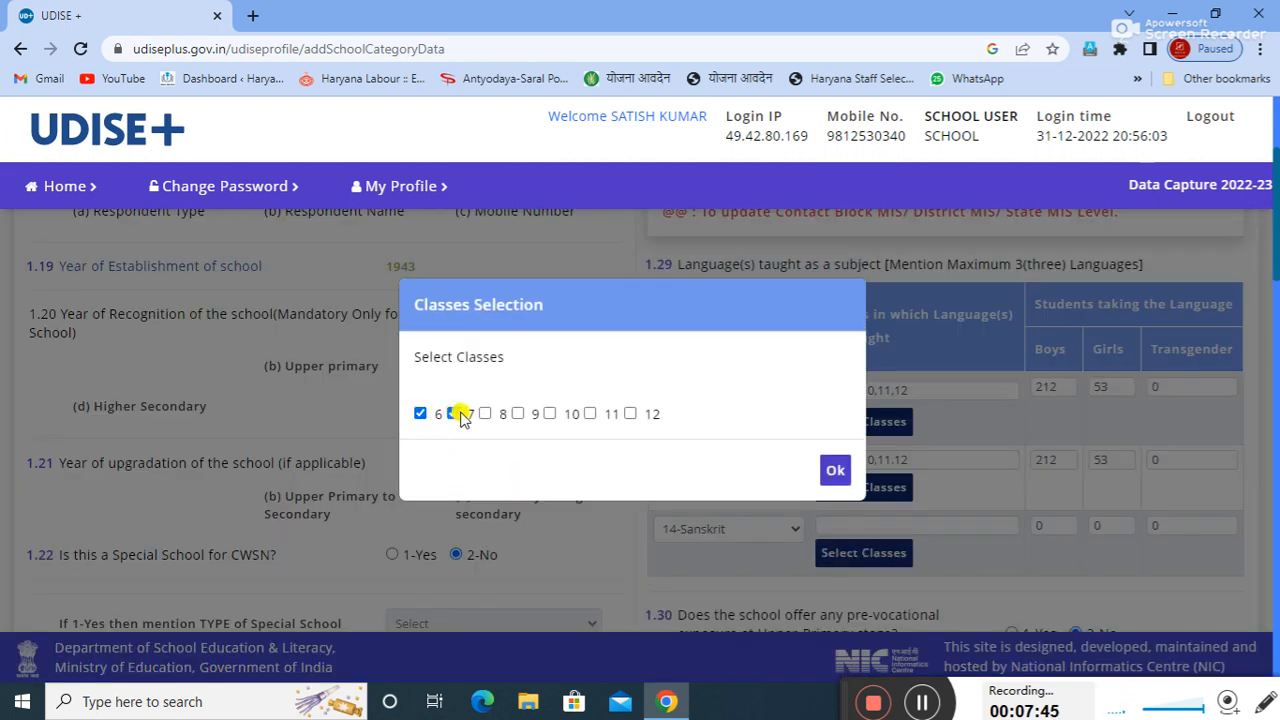
{"action": "left_click", "coordinate": [486, 414]}
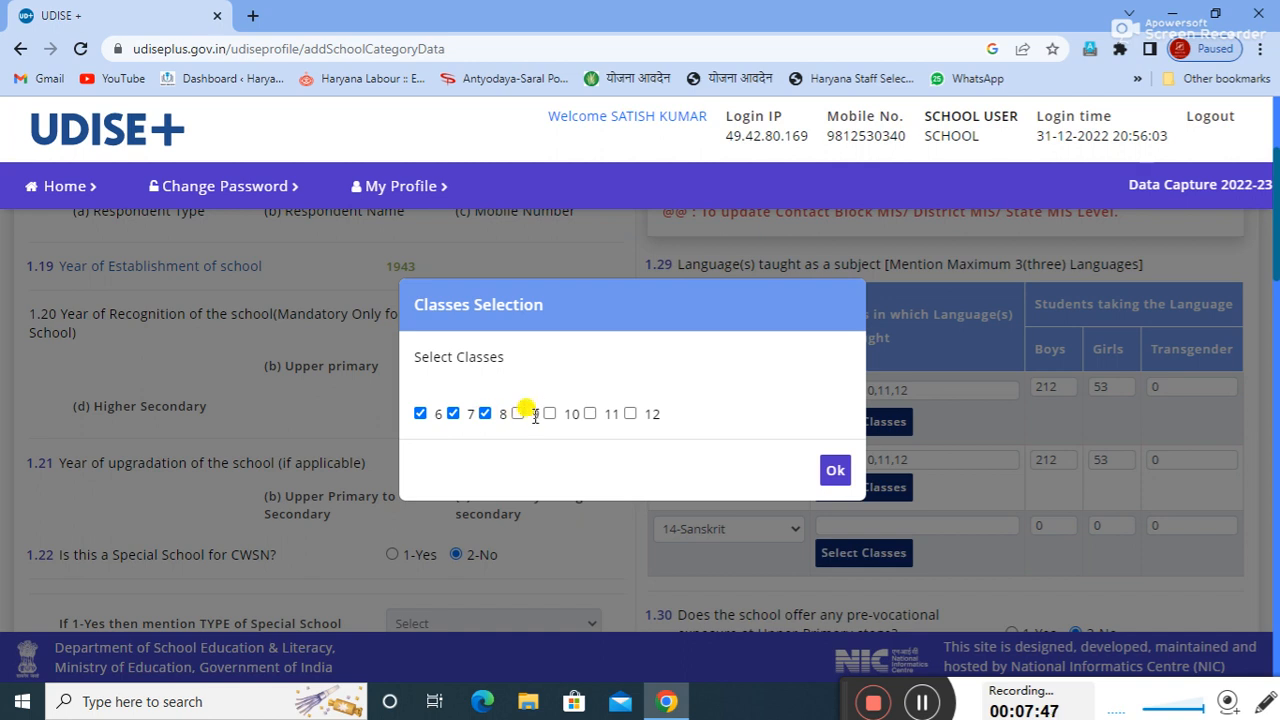
{"action": "left_click", "coordinate": [519, 414]}
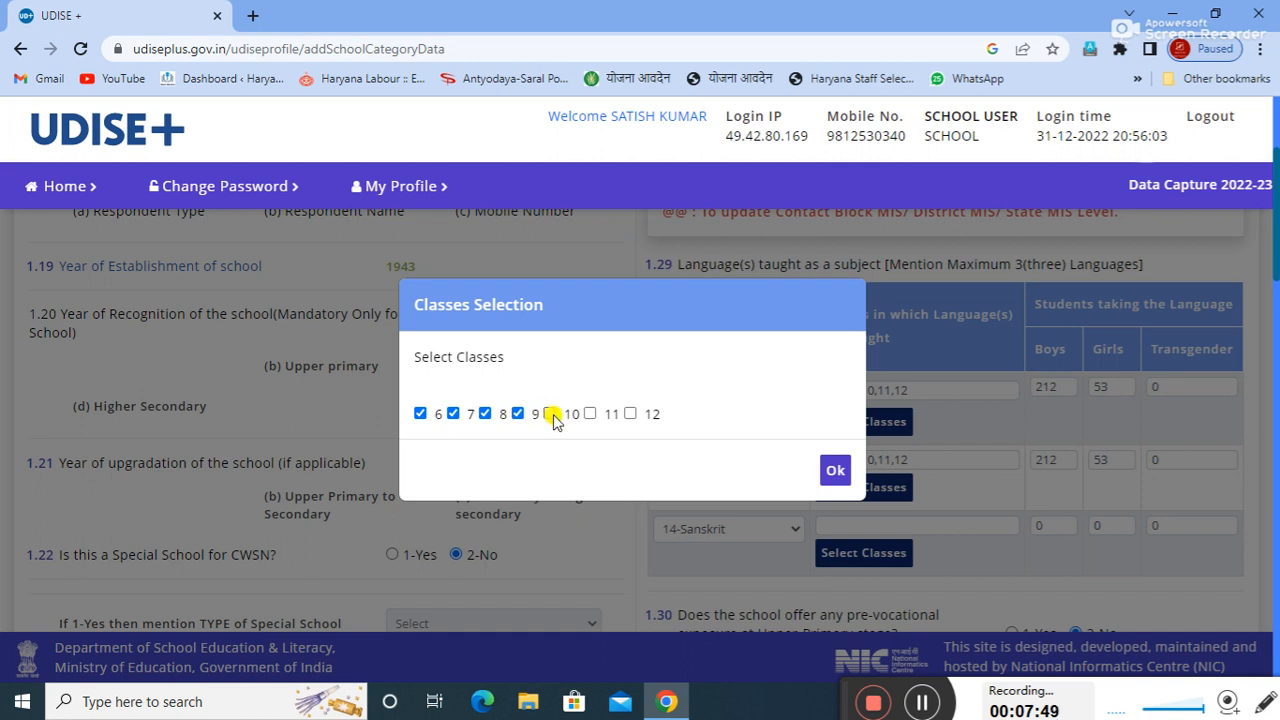
{"action": "left_click", "coordinate": [551, 414]}
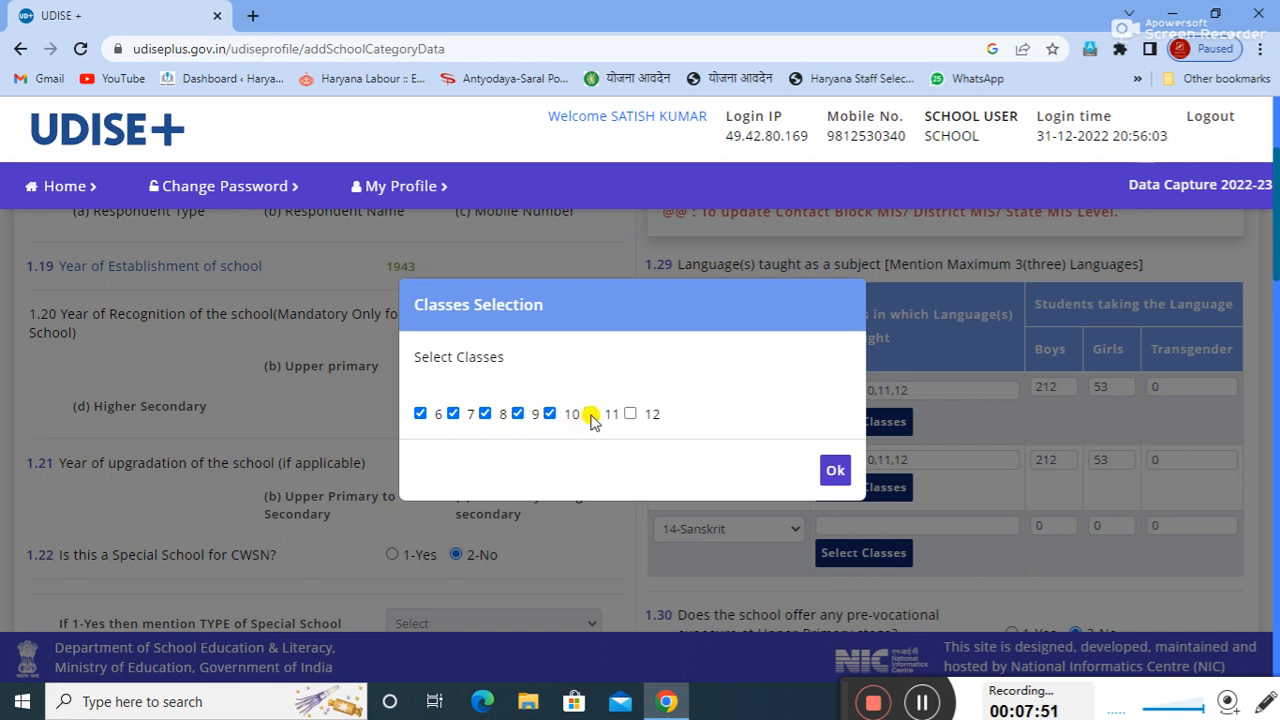
{"action": "left_click", "coordinate": [590, 414]}
{"action": "left_click", "coordinate": [631, 413]}
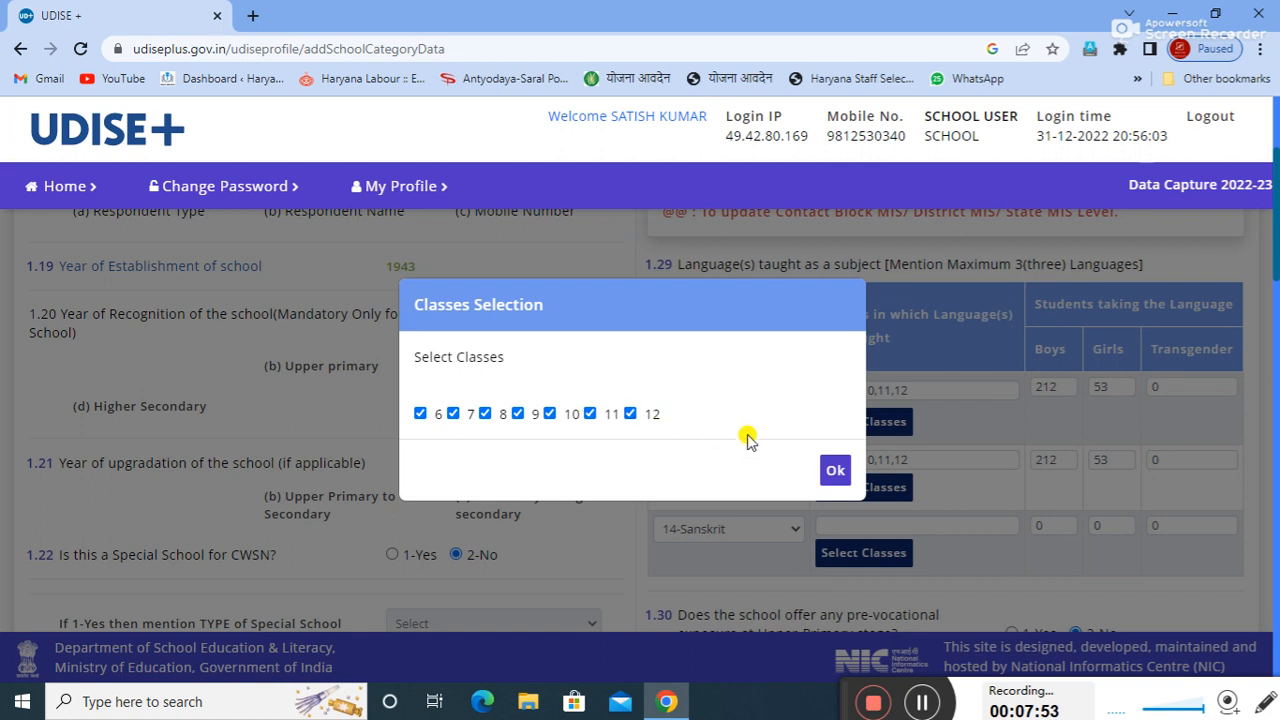
{"action": "left_click", "coordinate": [834, 469]}
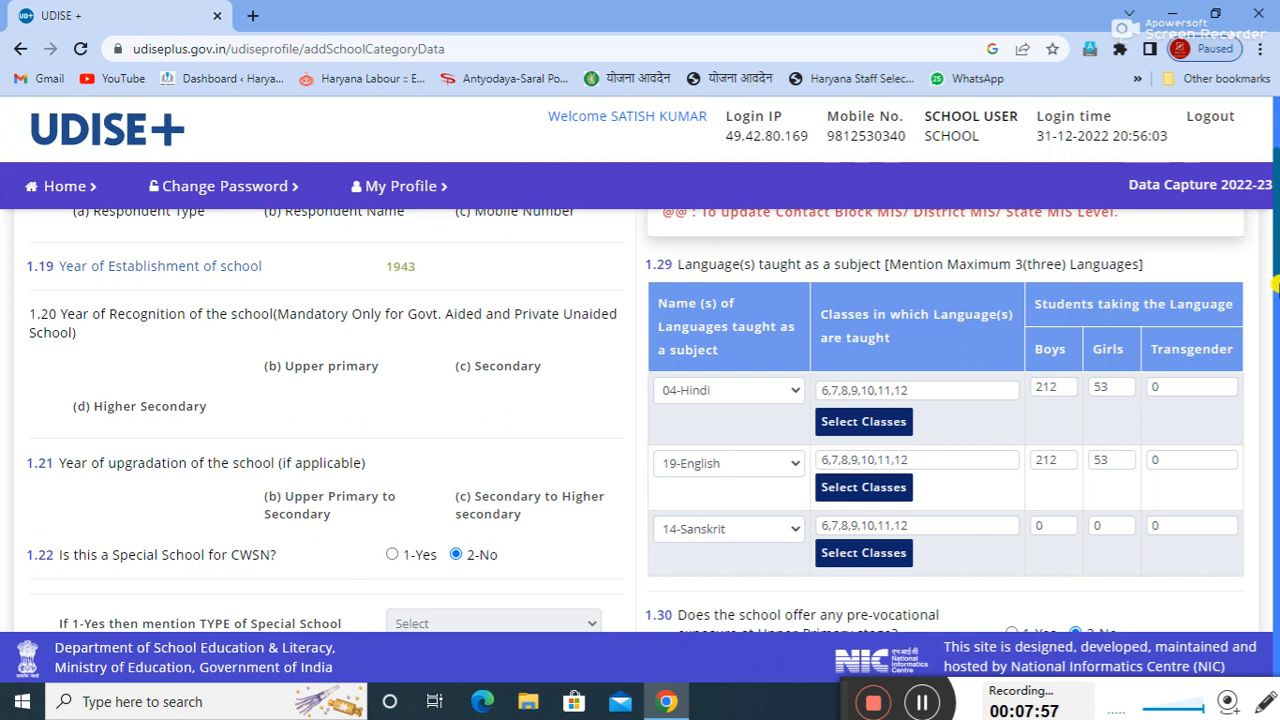
Step: Enter 126 boys and 29 girls as the students taking Sanskrit
{"action": "left_click", "coordinate": [1051, 522]}
{"action": "key", "text": "BackSpace"}
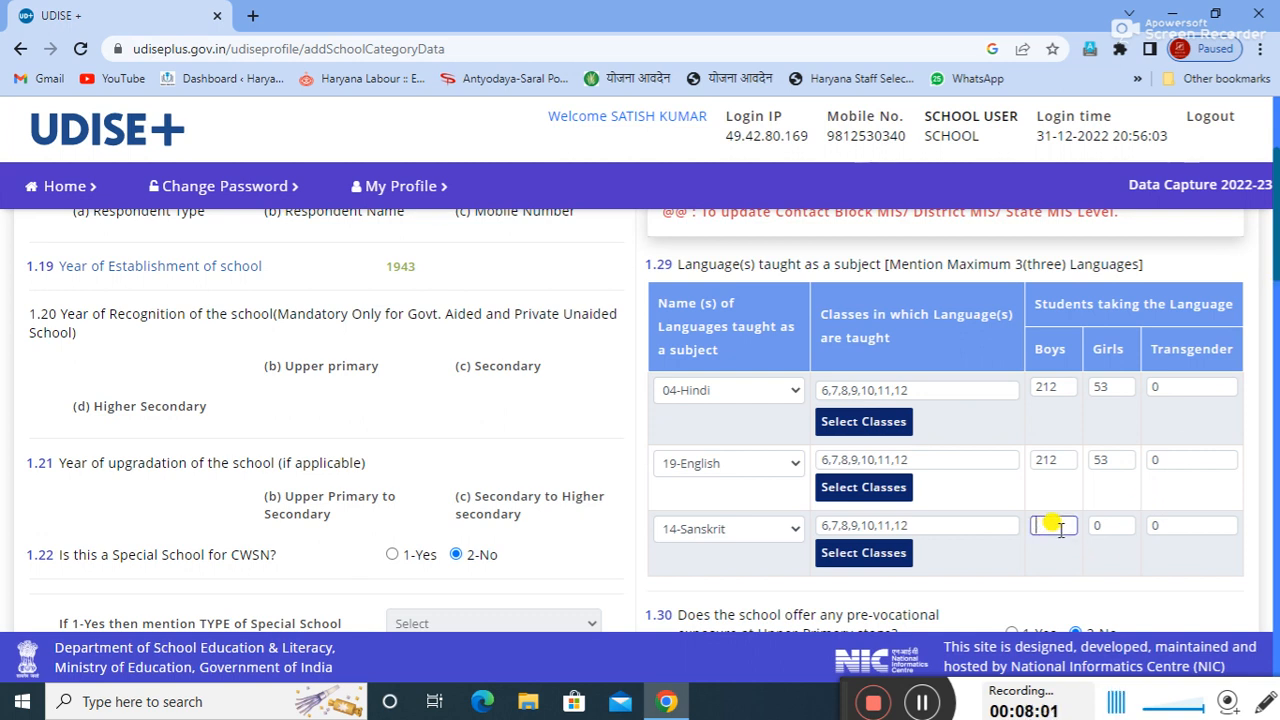
{"action": "type", "text": "126"}
{"action": "left_click", "coordinate": [1117, 532]}
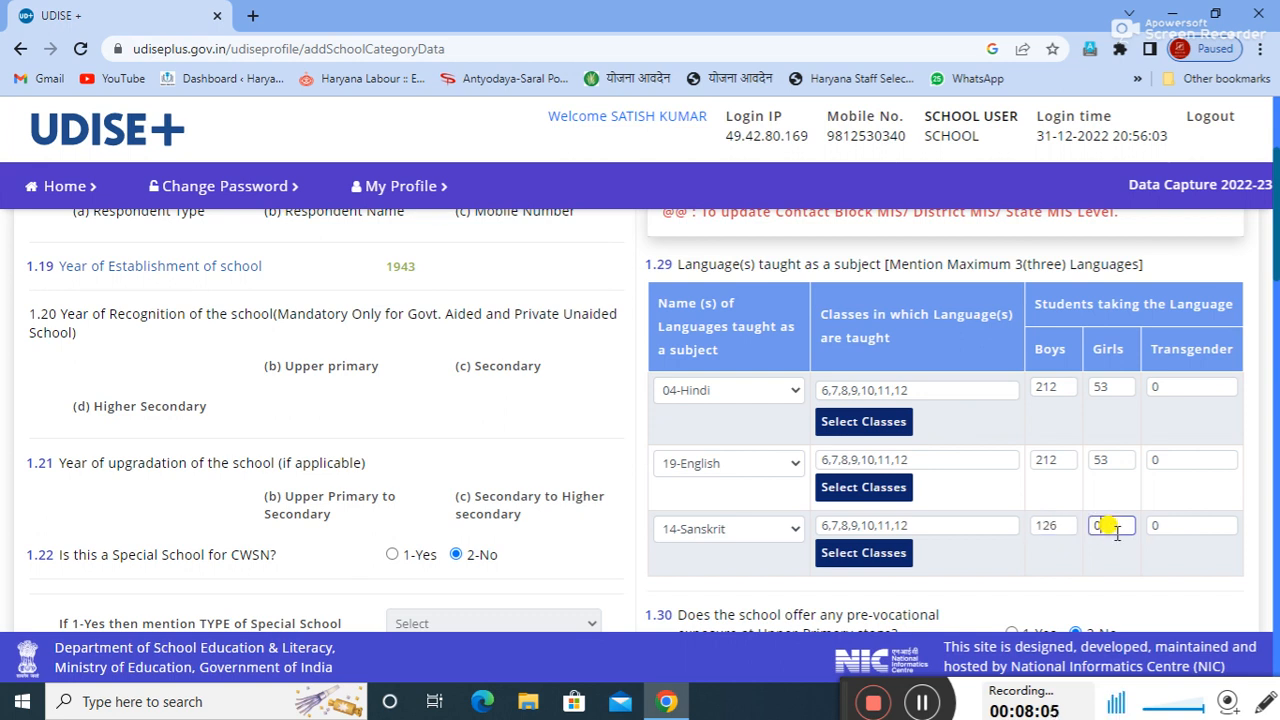
{"action": "key", "text": "BackSpace"}
{"action": "type", "text": "29"}
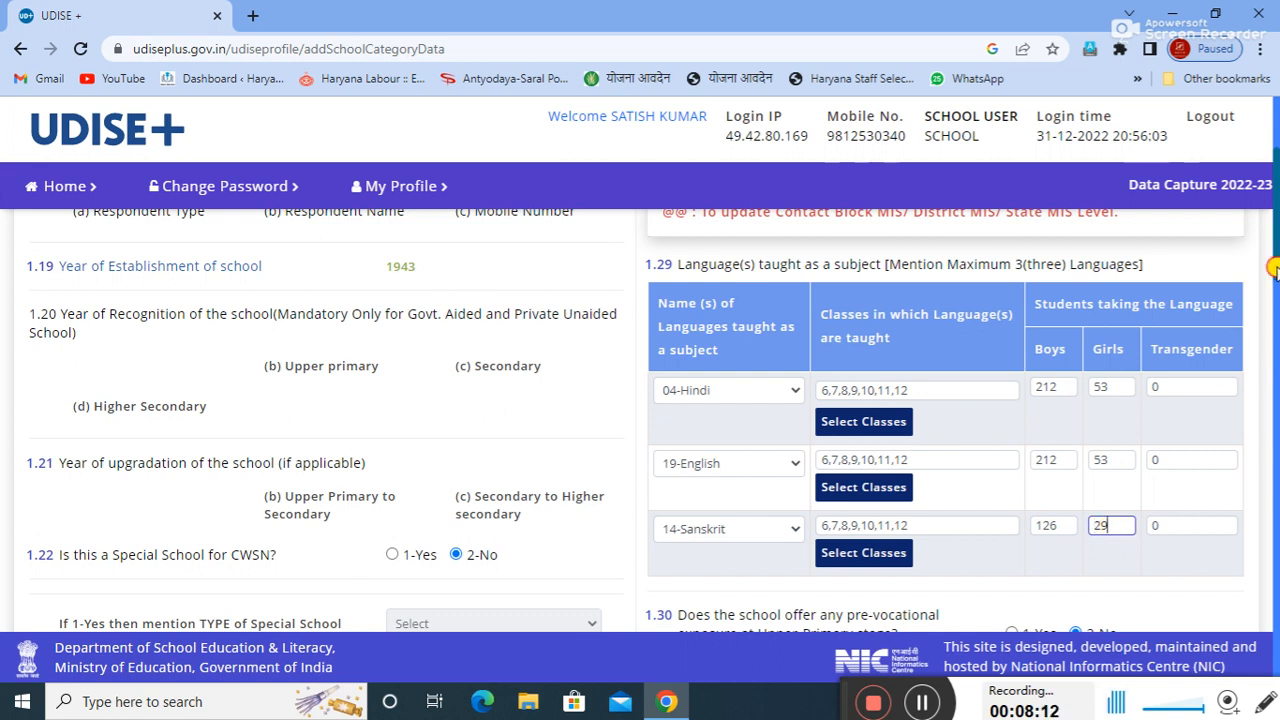
Step: Enter 0 km as the distance from the nearest primary and upper primary school/section (1.31)
{"action": "left_click_drag", "start_coordinate": [1275, 276], "coordinate": [1273, 316]}
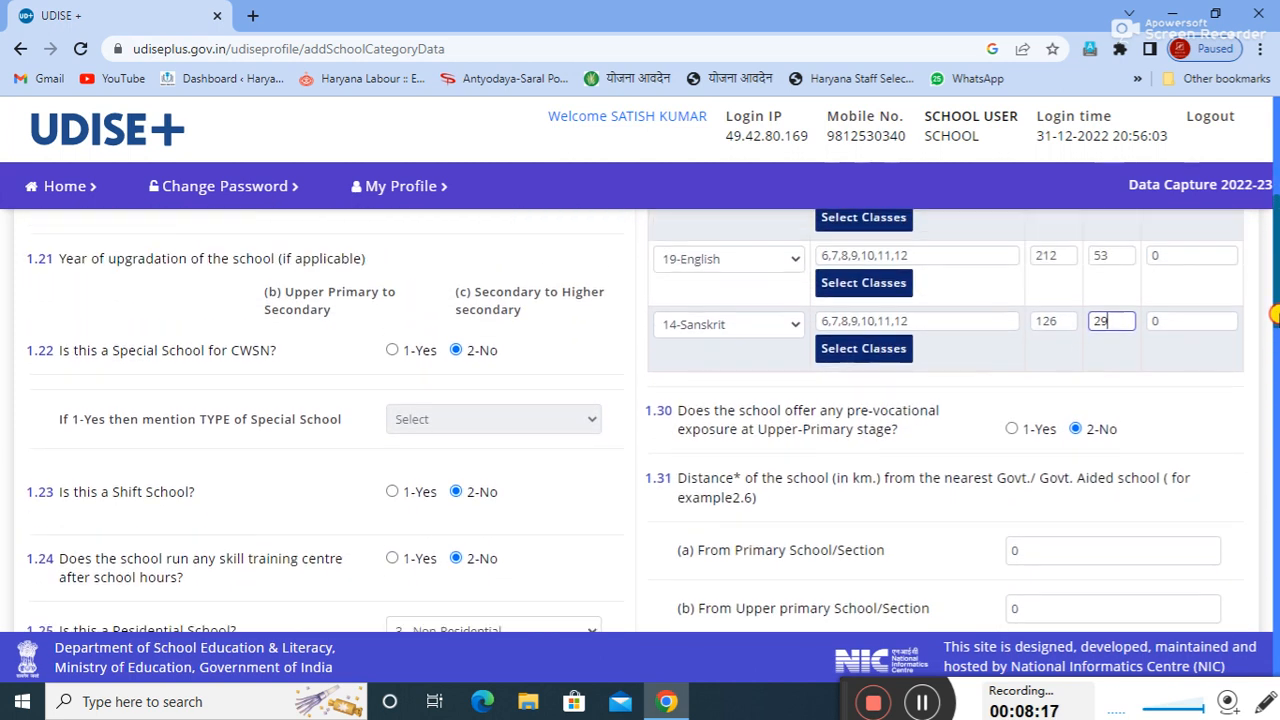
{"action": "left_click", "coordinate": [923, 706]}
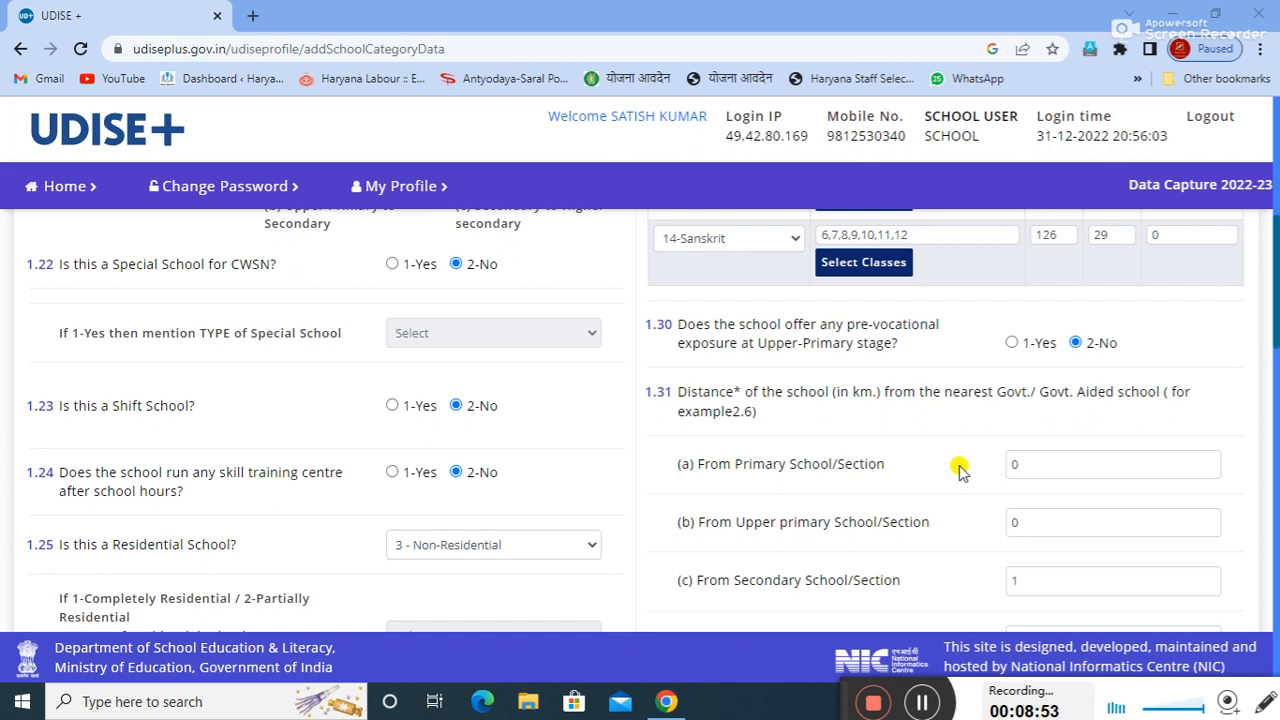
{"action": "left_click", "coordinate": [1036, 466]}
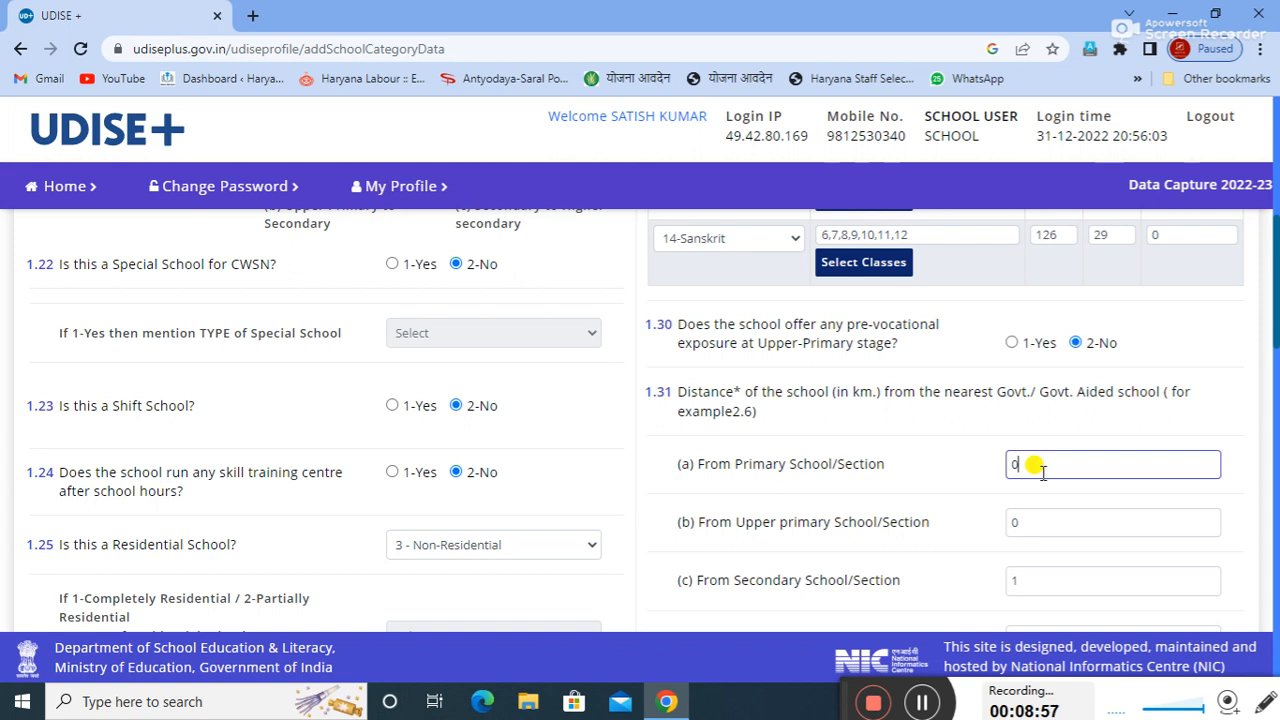
{"action": "key", "text": "BackSpace"}
{"action": "type", "text": "0"}
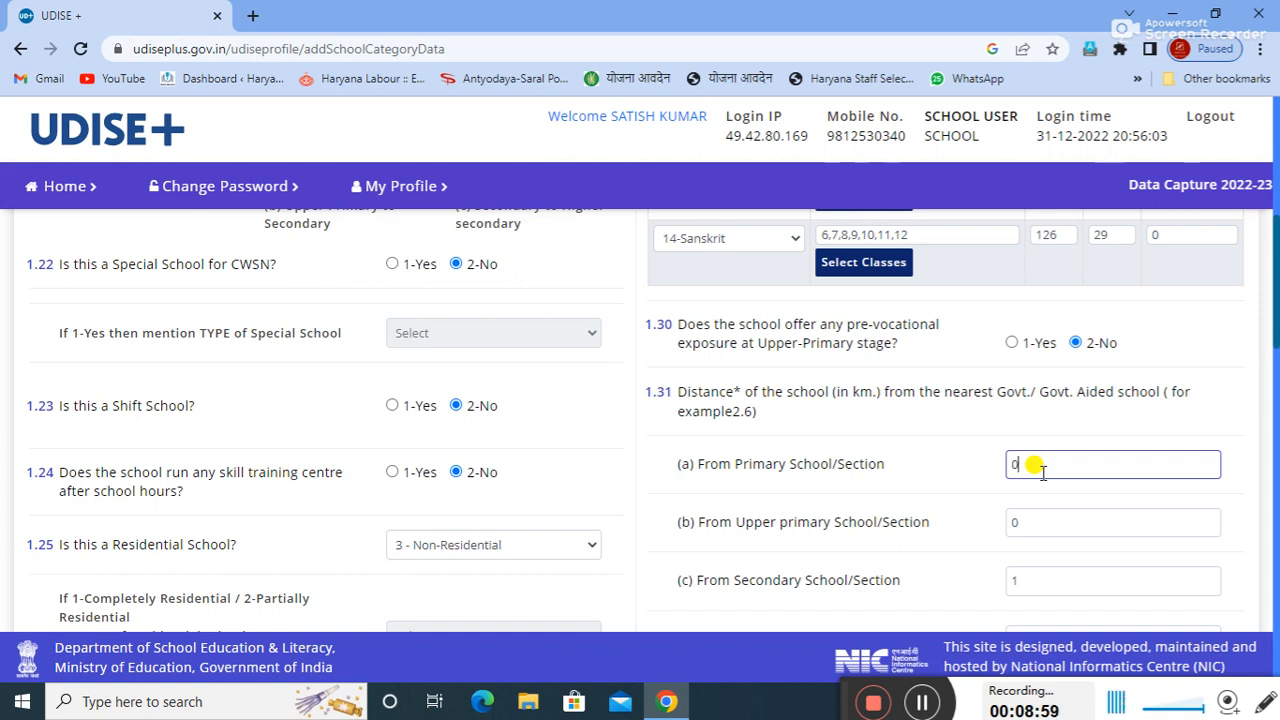
{"action": "left_click", "coordinate": [1028, 523]}
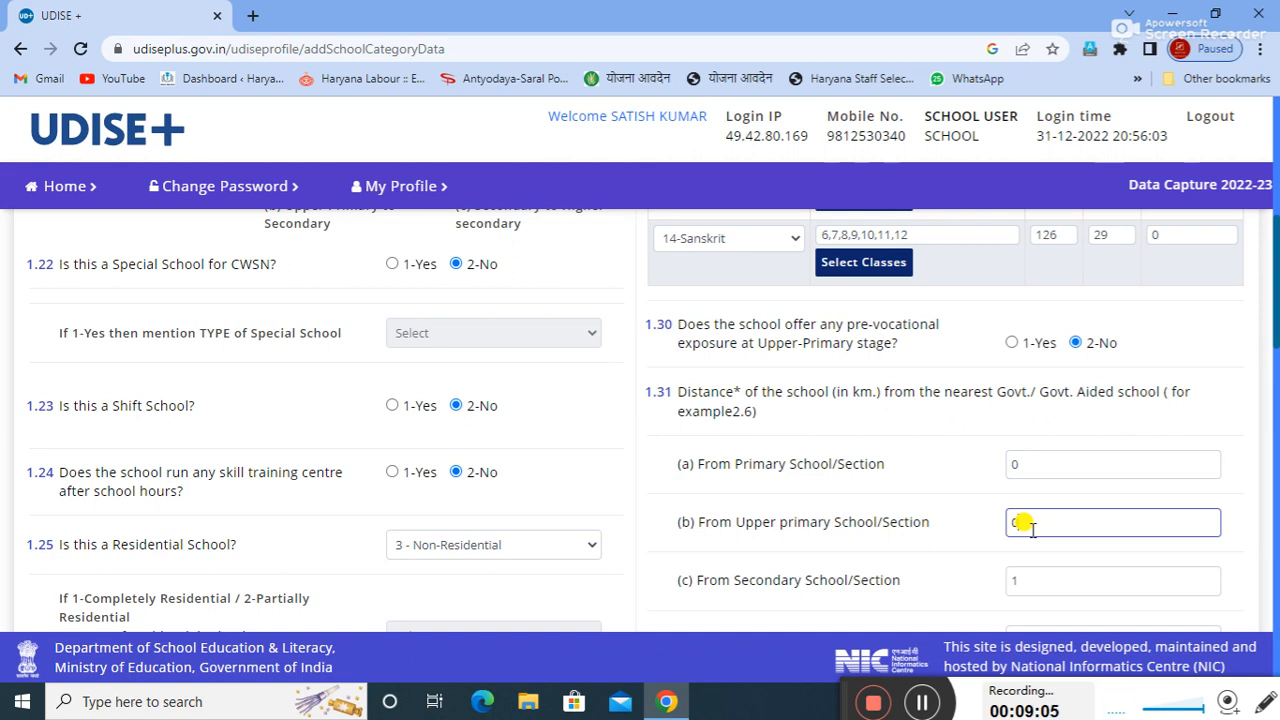
{"action": "type", "text": "0"}
Step: Set the previous year's instructional days (1.33) to 230 for upper primary, secondary and higher secondary
{"action": "left_click_drag", "start_coordinate": [1275, 281], "coordinate": [1275, 334]}
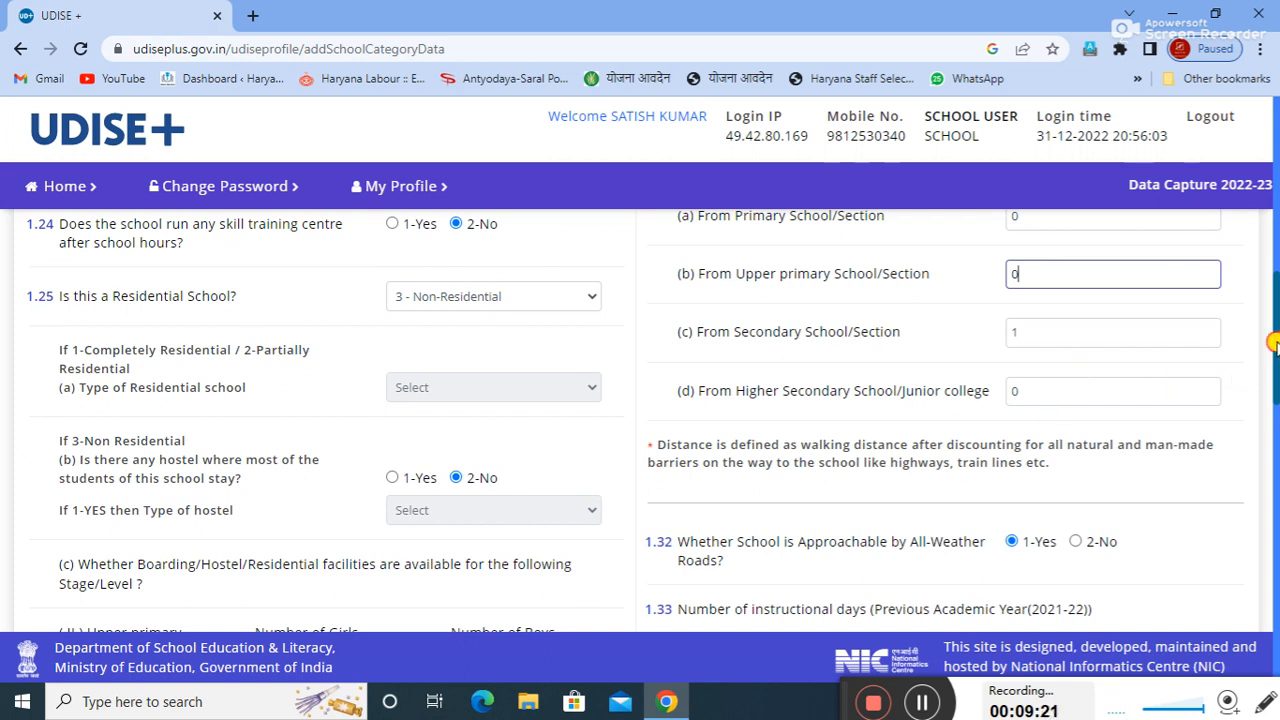
{"action": "left_click_drag", "start_coordinate": [1275, 343], "coordinate": [1275, 372]}
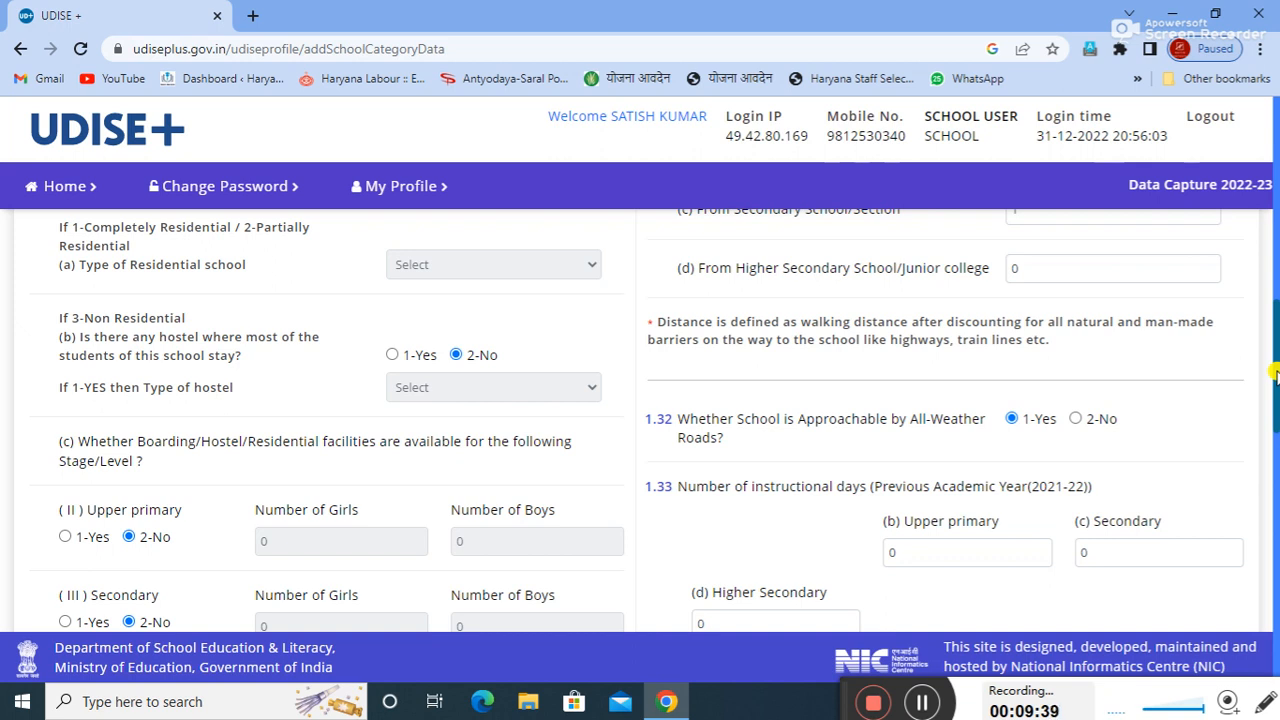
{"action": "left_click_drag", "start_coordinate": [1273, 372], "coordinate": [1262, 416]}
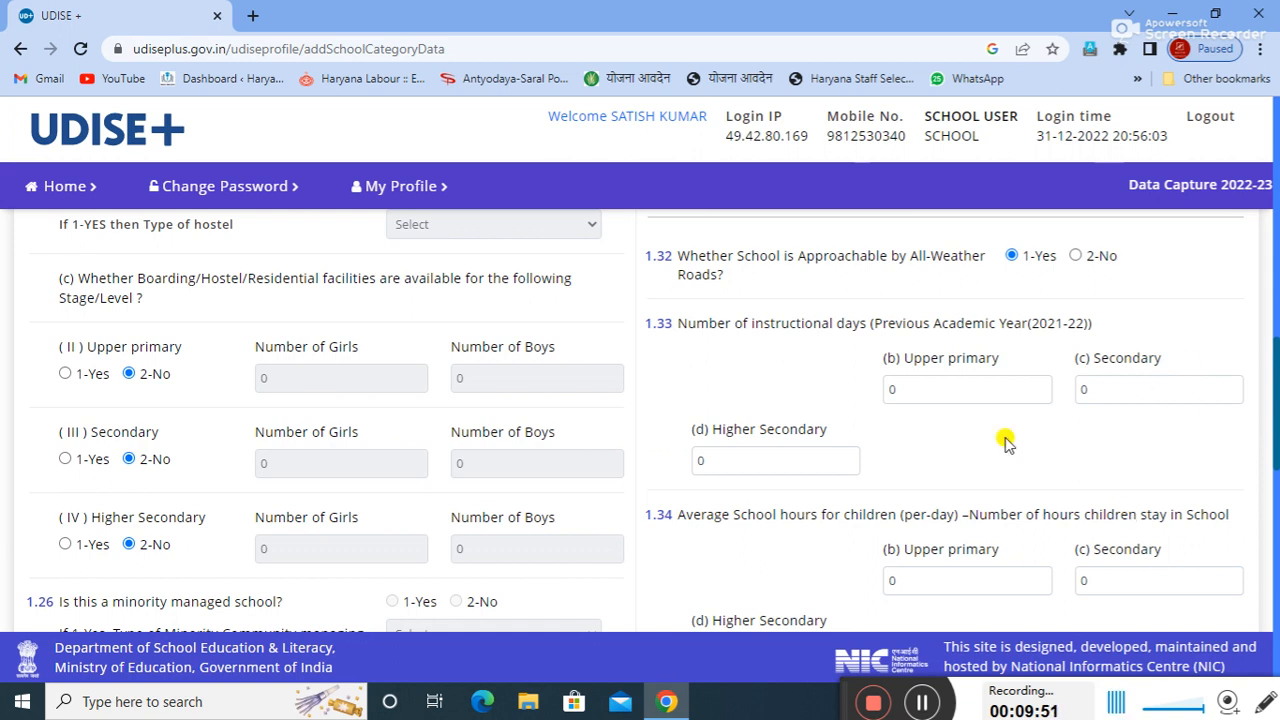
{"action": "left_click", "coordinate": [975, 398]}
{"action": "key", "text": "BackSpace"}
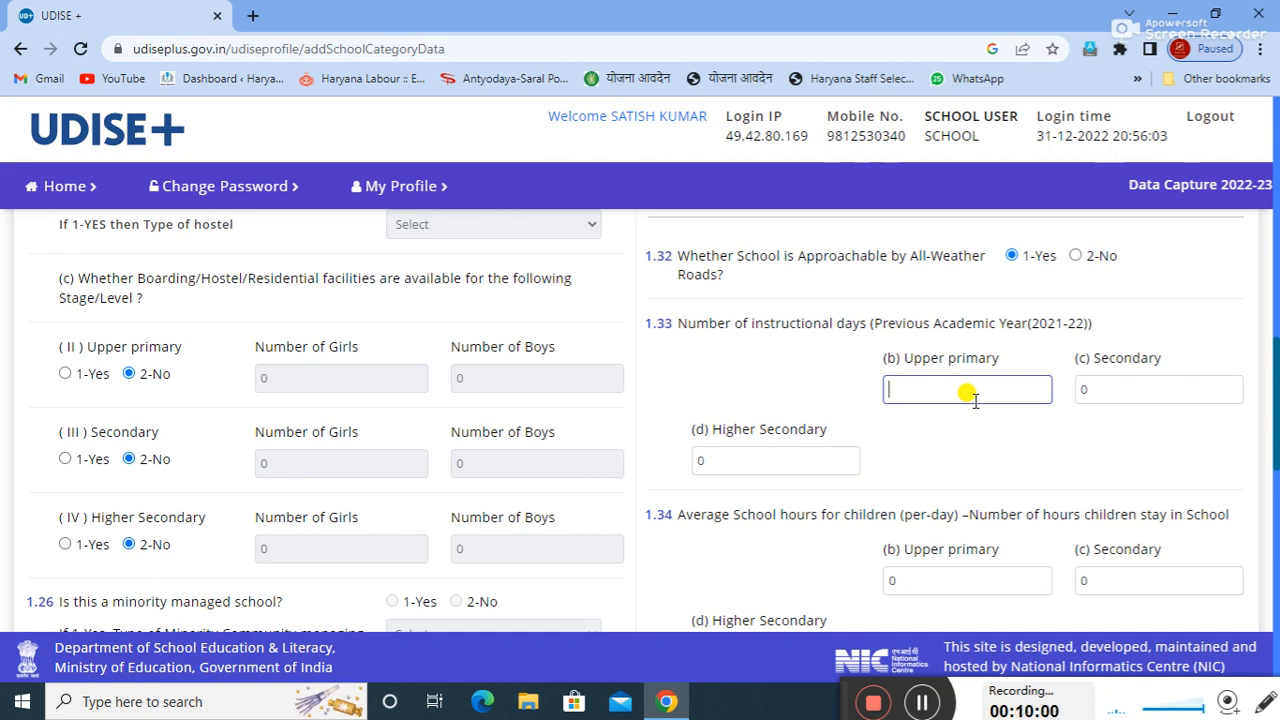
{"action": "type", "text": "230"}
{"action": "left_click", "coordinate": [1104, 398]}
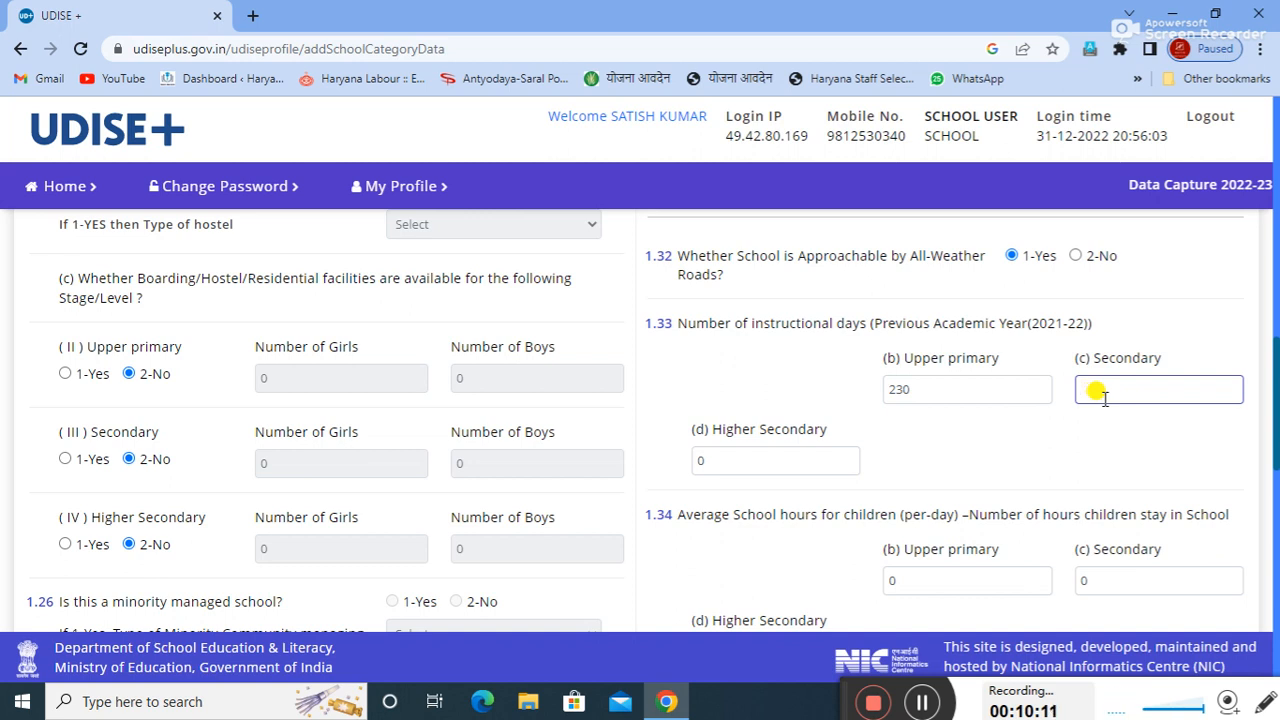
{"action": "type", "text": "230"}
{"action": "left_click", "coordinate": [797, 467]}
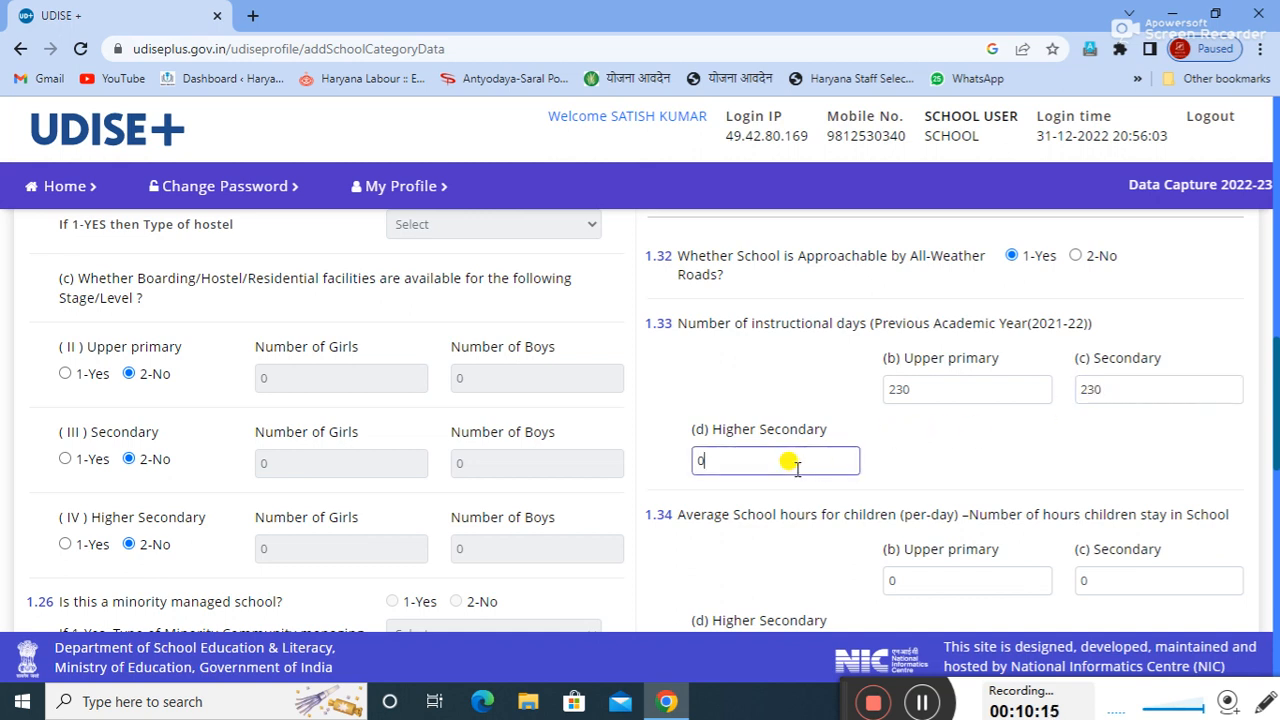
{"action": "type", "text": "230"}
Step: Set the average daily school hours for children (1.34) to 6.30 for upper primary, secondary and higher secondary
{"action": "left_click_drag", "start_coordinate": [1275, 360], "coordinate": [1275, 393]}
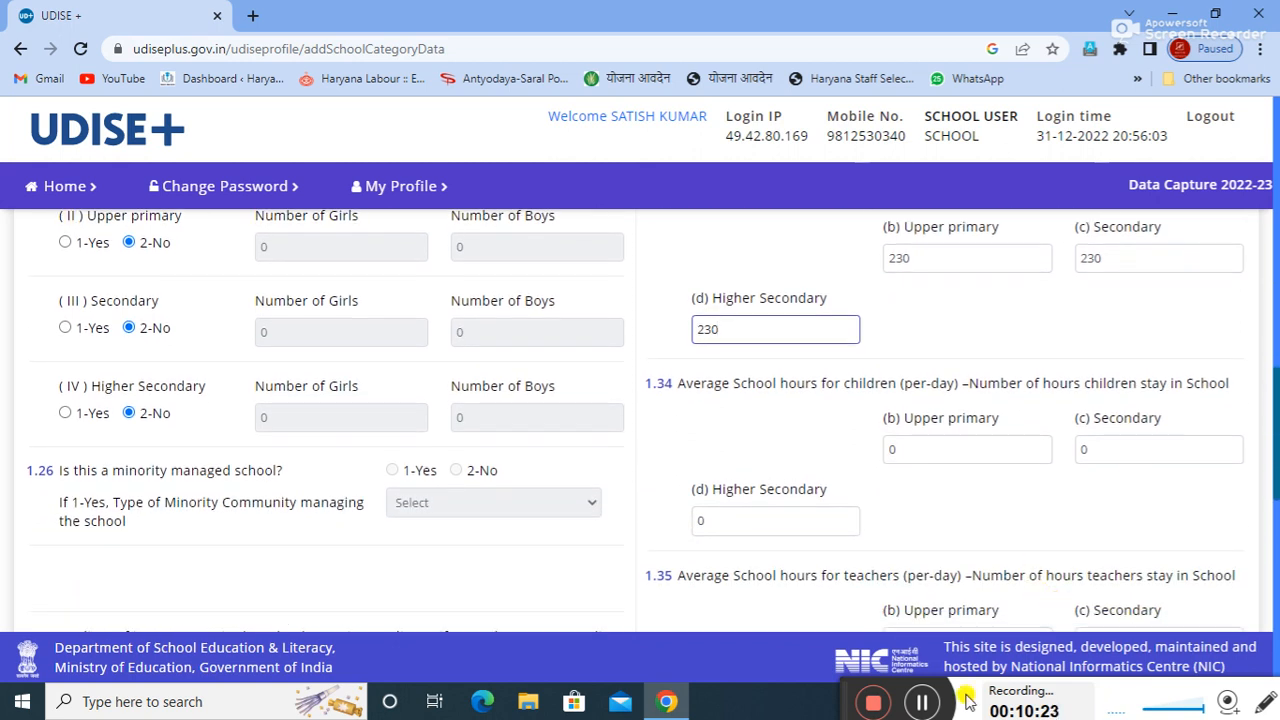
{"action": "left_click", "coordinate": [925, 706]}
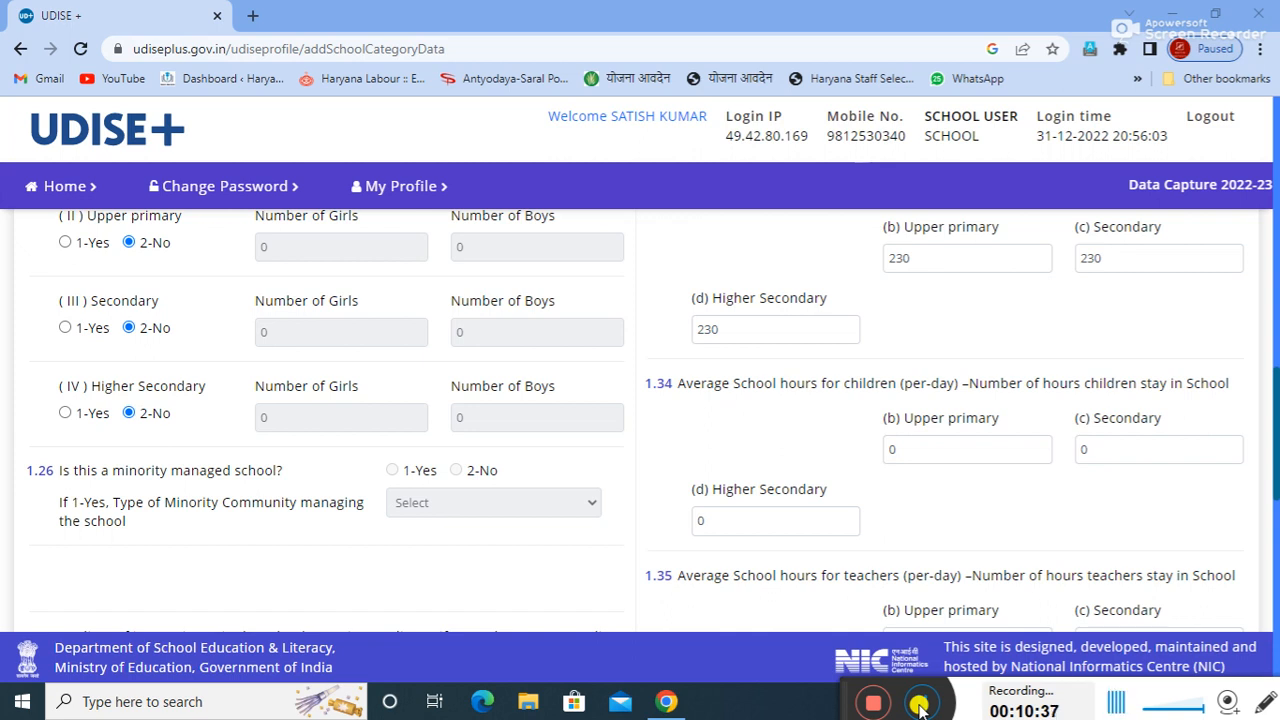
{"action": "left_click", "coordinate": [905, 450]}
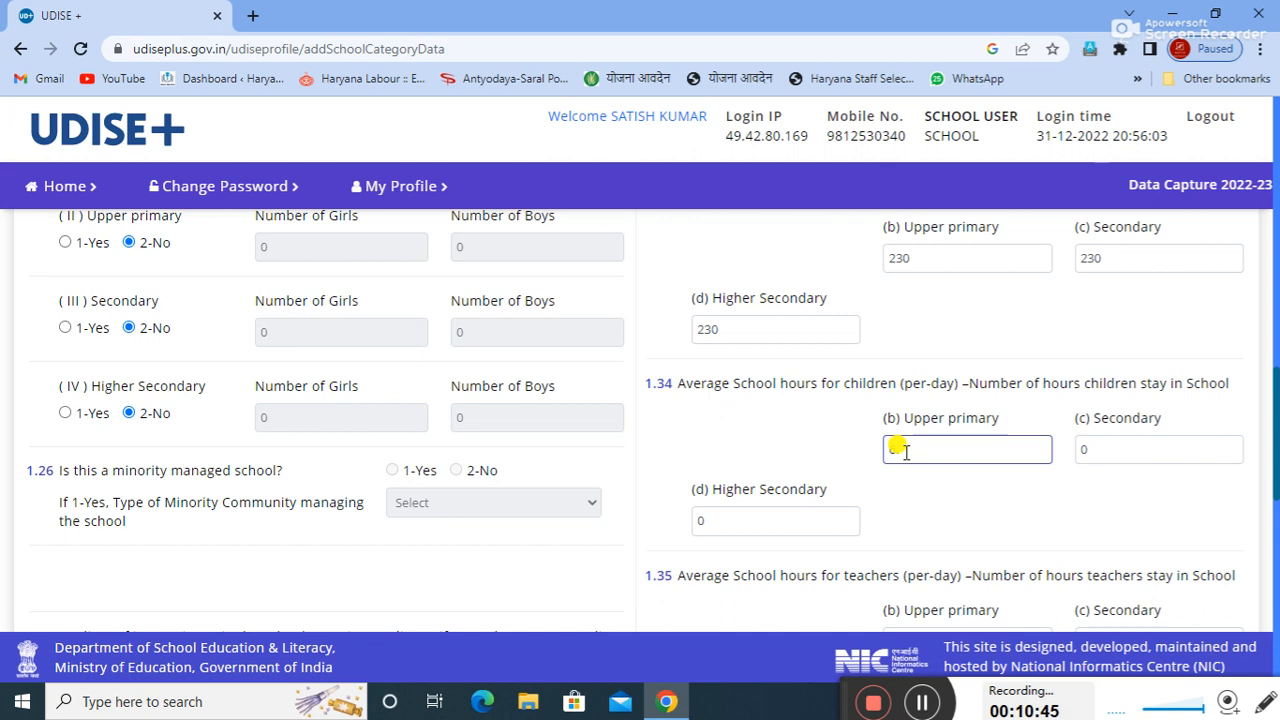
{"action": "type", "text": "6.30"}
{"action": "left_click", "coordinate": [1108, 449]}
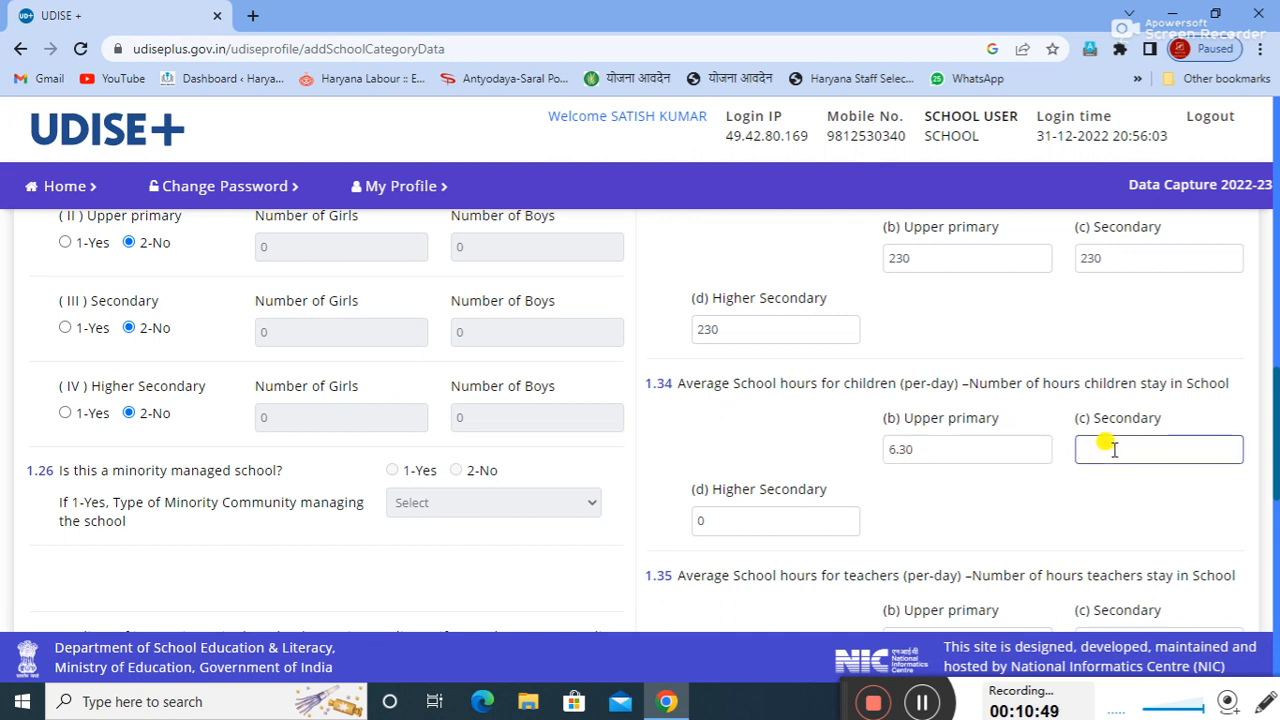
{"action": "type", "text": "6.3"}
{"action": "left_click", "coordinate": [795, 515]}
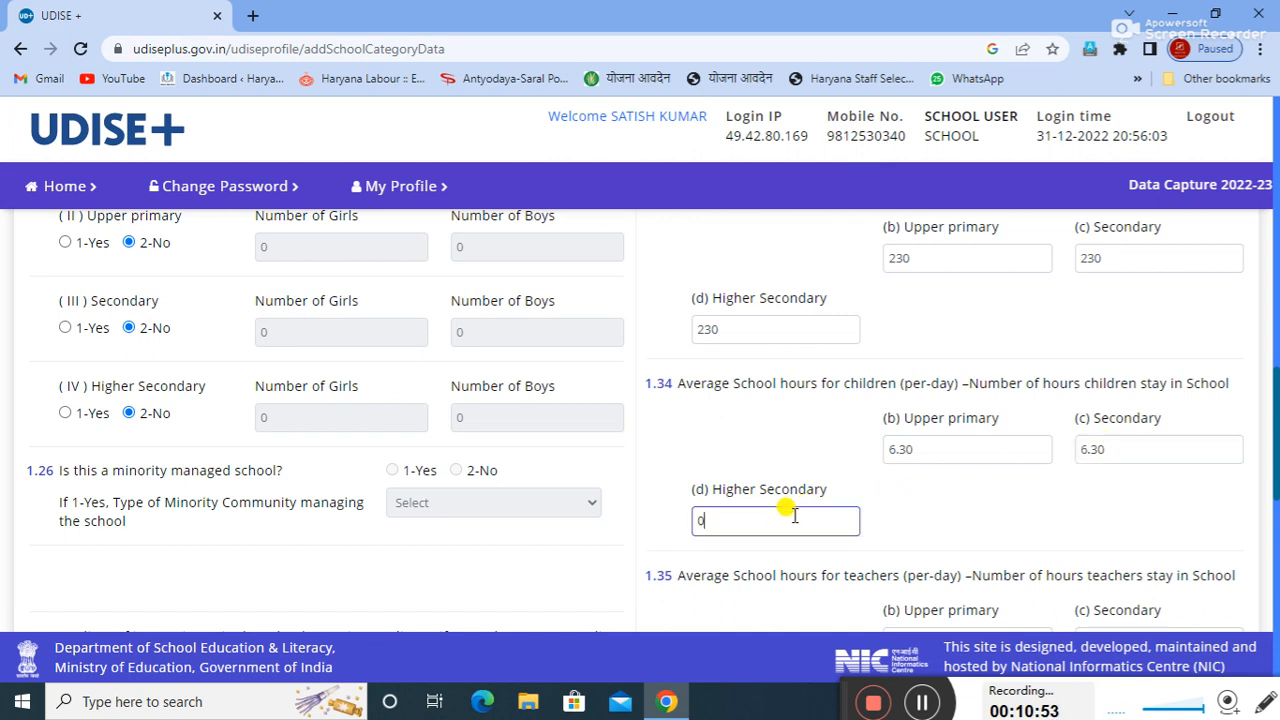
{"action": "key", "text": "BackSpace"}
{"action": "type", "text": "6.30"}
Step: Set the average daily school hours for teachers (1.35) to 6.50 for upper primary, secondary and higher secondary
{"action": "left_click", "coordinate": [1277, 340]}
{"action": "left_click", "coordinate": [1277, 340]}
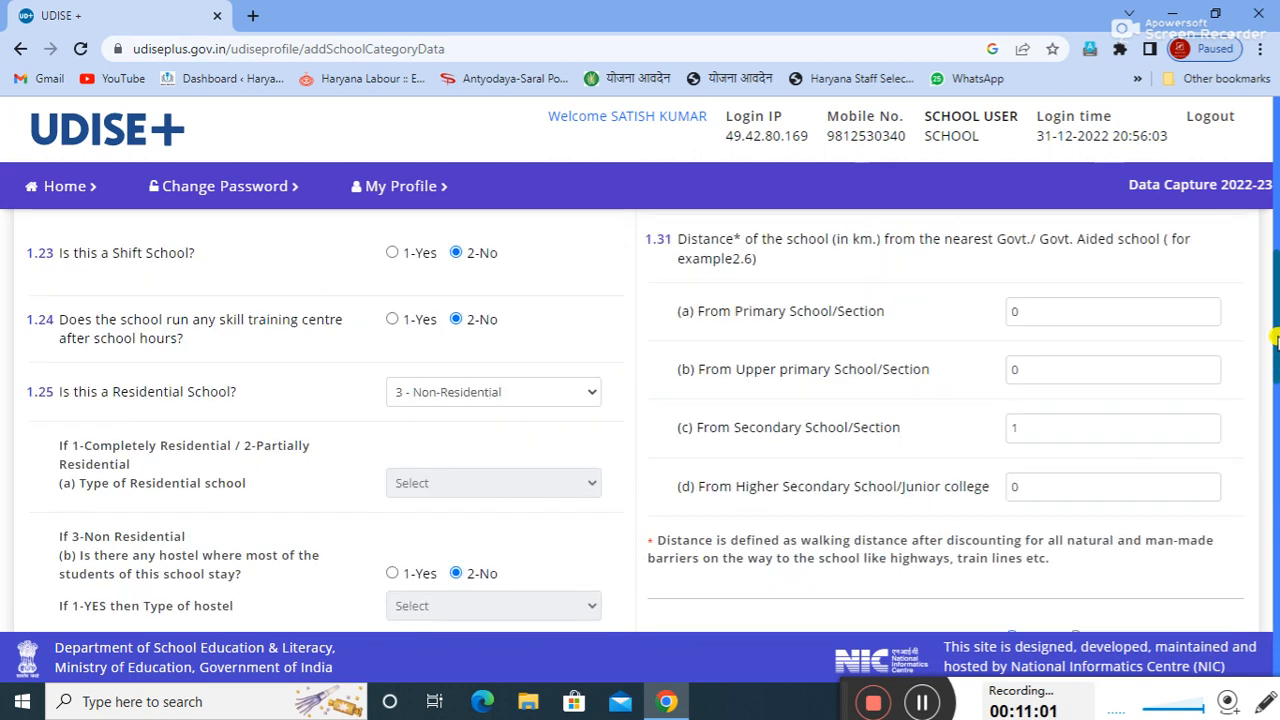
{"action": "left_click_drag", "start_coordinate": [1277, 340], "coordinate": [1275, 530]}
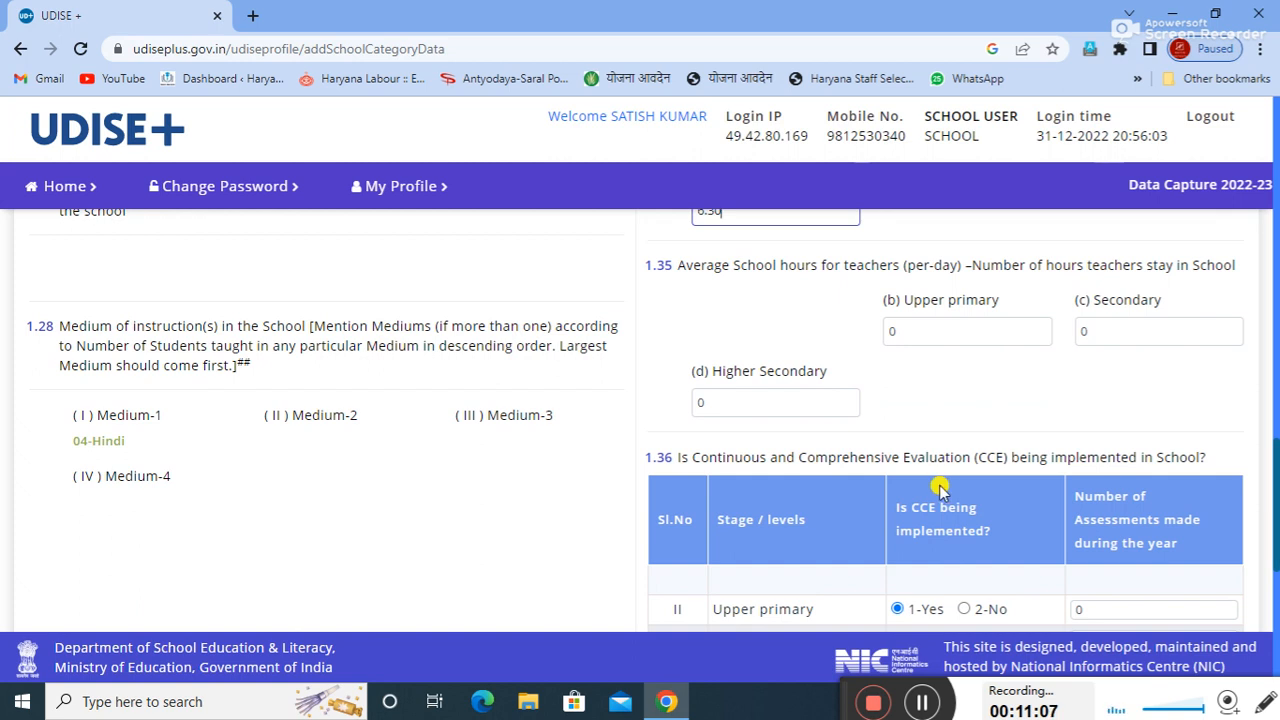
{"action": "left_click", "coordinate": [957, 358]}
{"action": "left_click", "coordinate": [929, 332]}
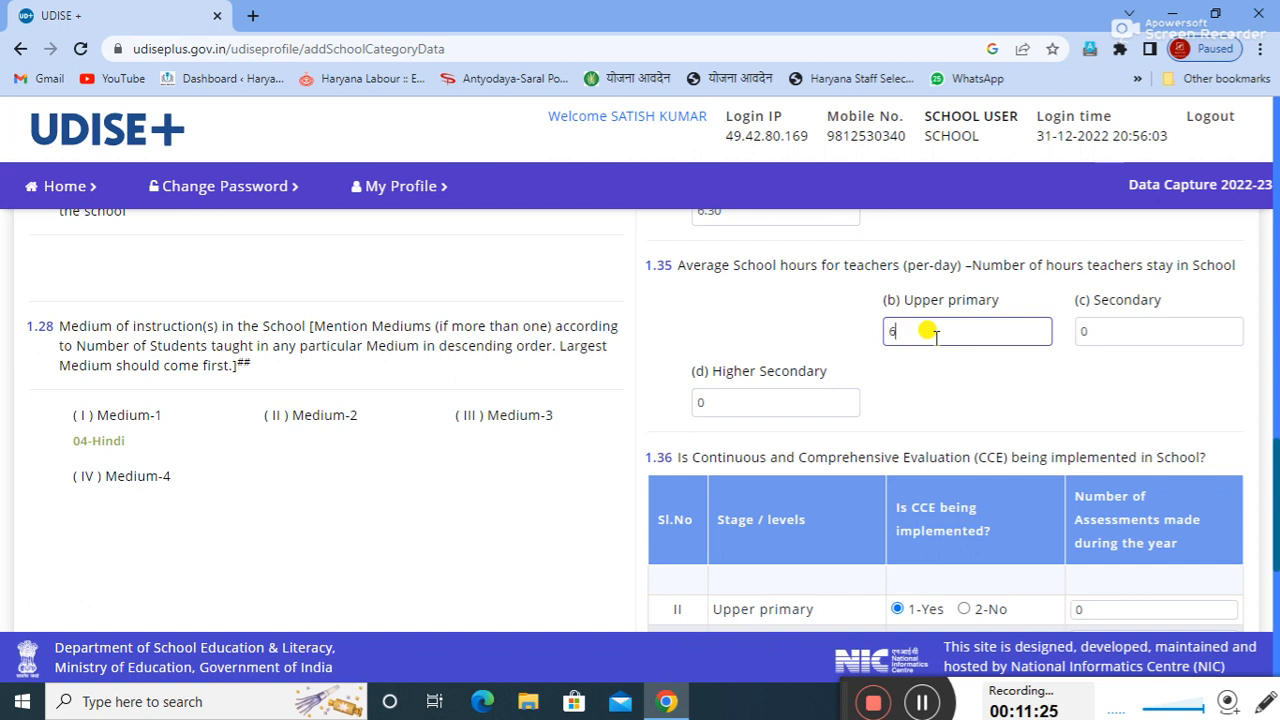
{"action": "type", "text": "50"}
{"action": "key", "text": "Tab"}
{"action": "type", "text": "6"}
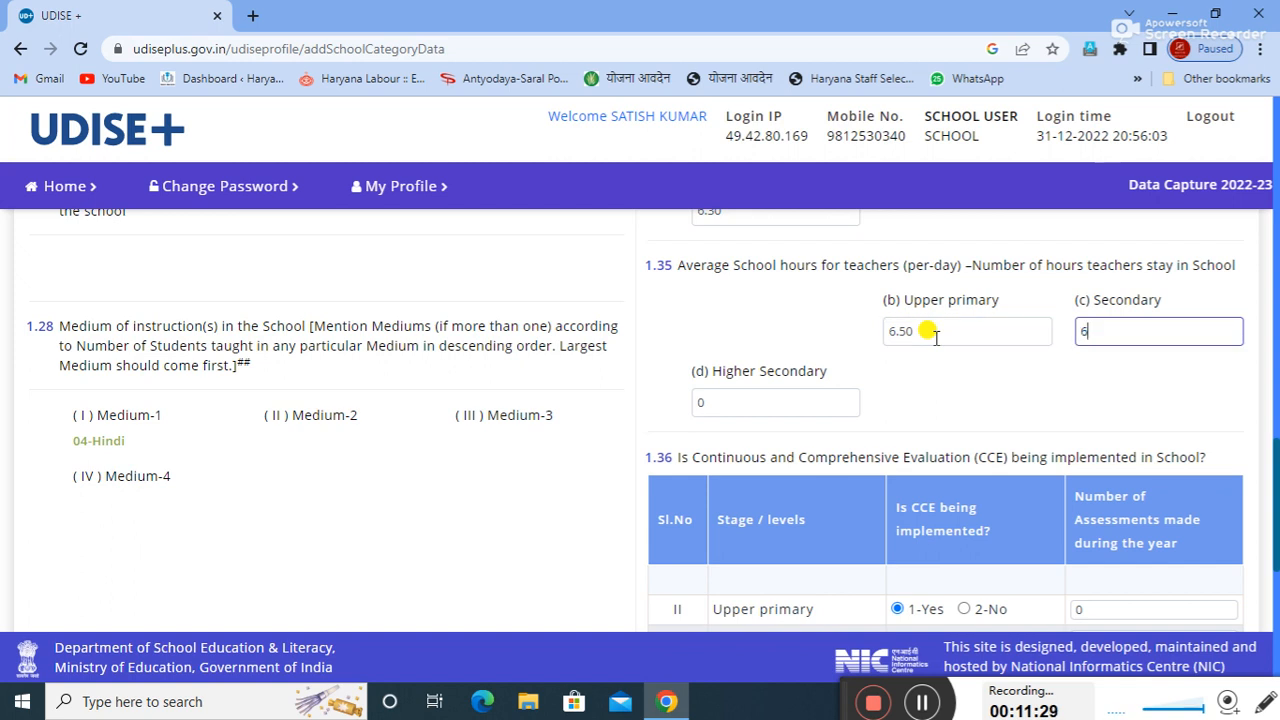
{"action": "type", "text": ".50"}
{"action": "left_click", "coordinate": [740, 405]}
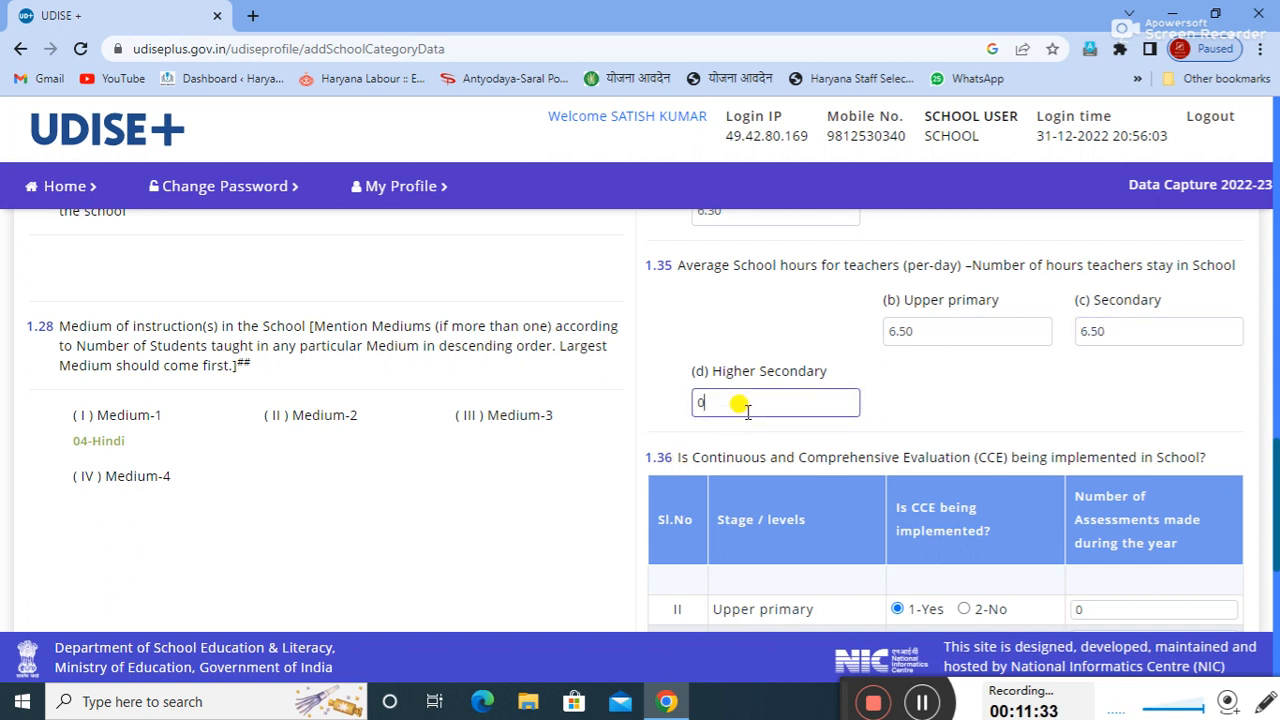
{"action": "type", "text": "6.50"}
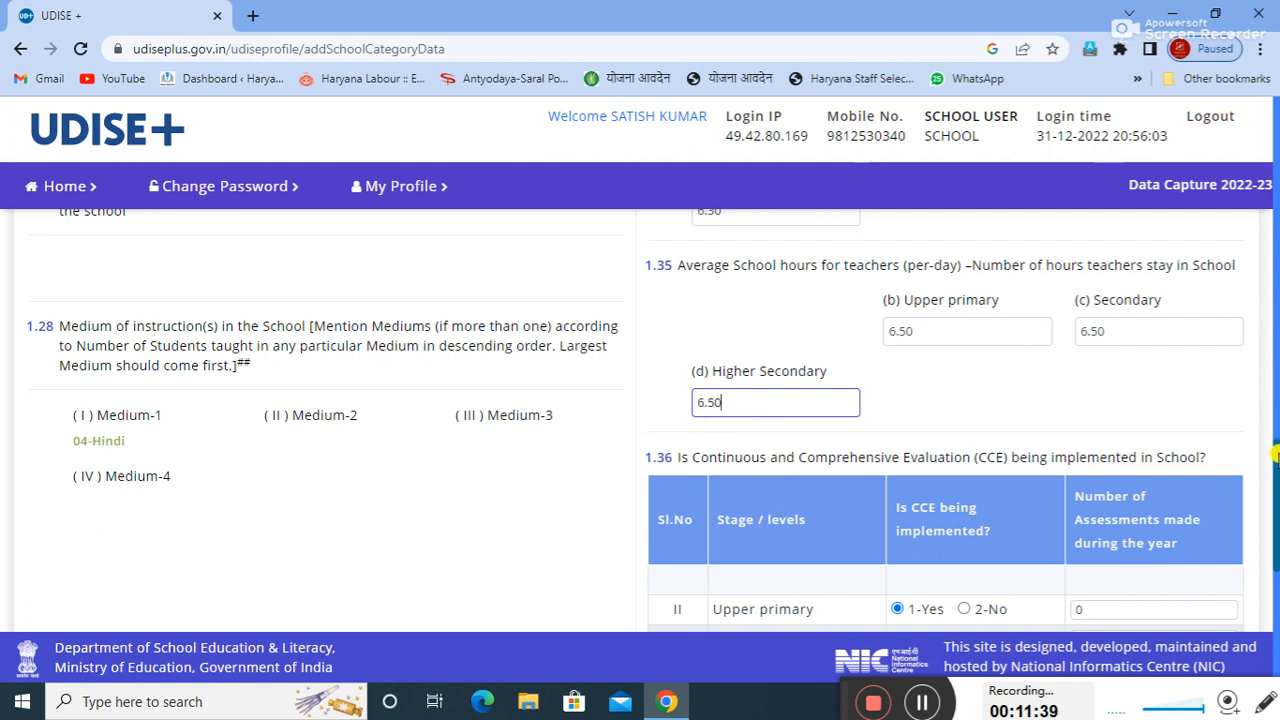
Step: Set the month in which the academic session starts (1.37) to 4 - April
{"action": "left_click_drag", "start_coordinate": [1273, 457], "coordinate": [1275, 497]}
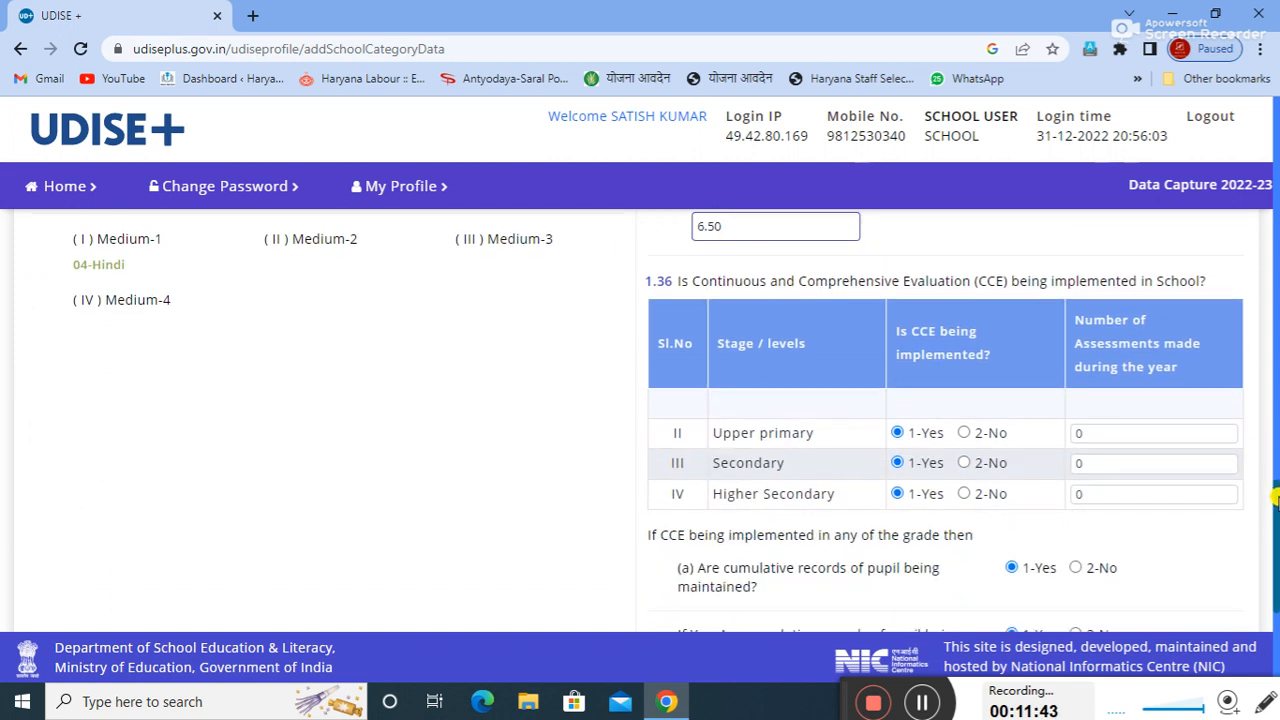
{"action": "left_click", "coordinate": [925, 707]}
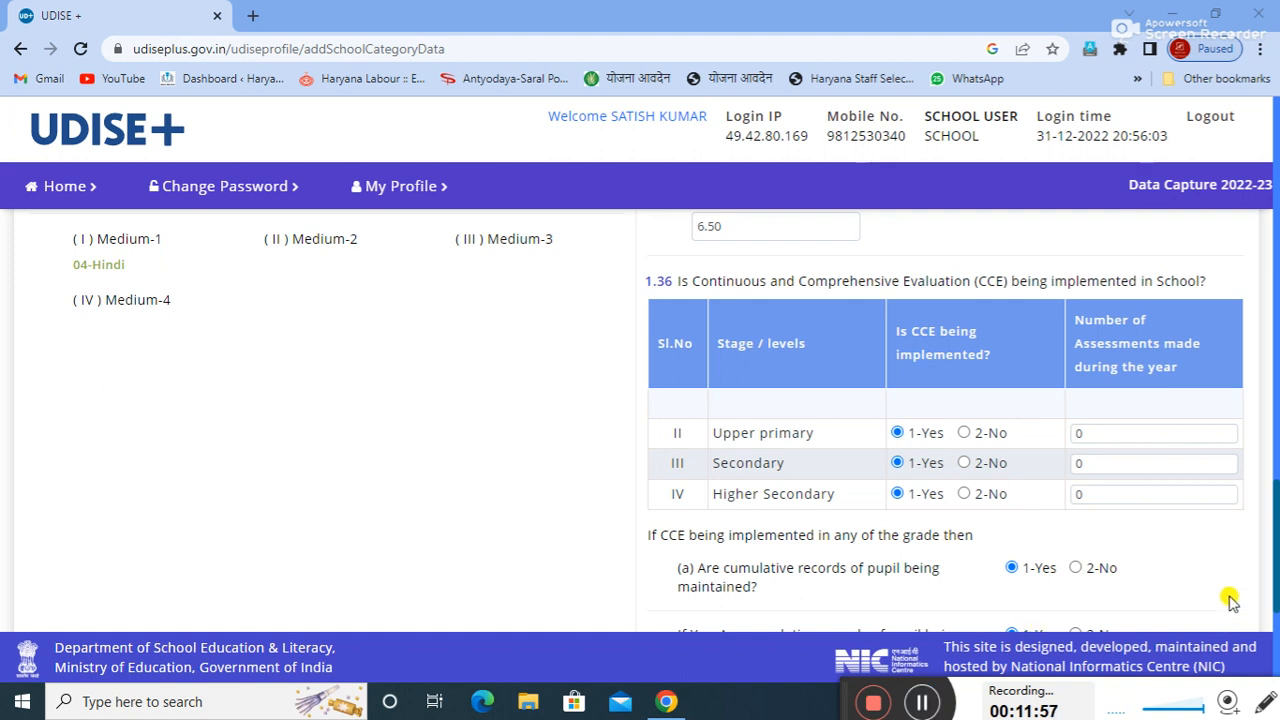
{"action": "left_click_drag", "start_coordinate": [1275, 508], "coordinate": [1275, 562]}
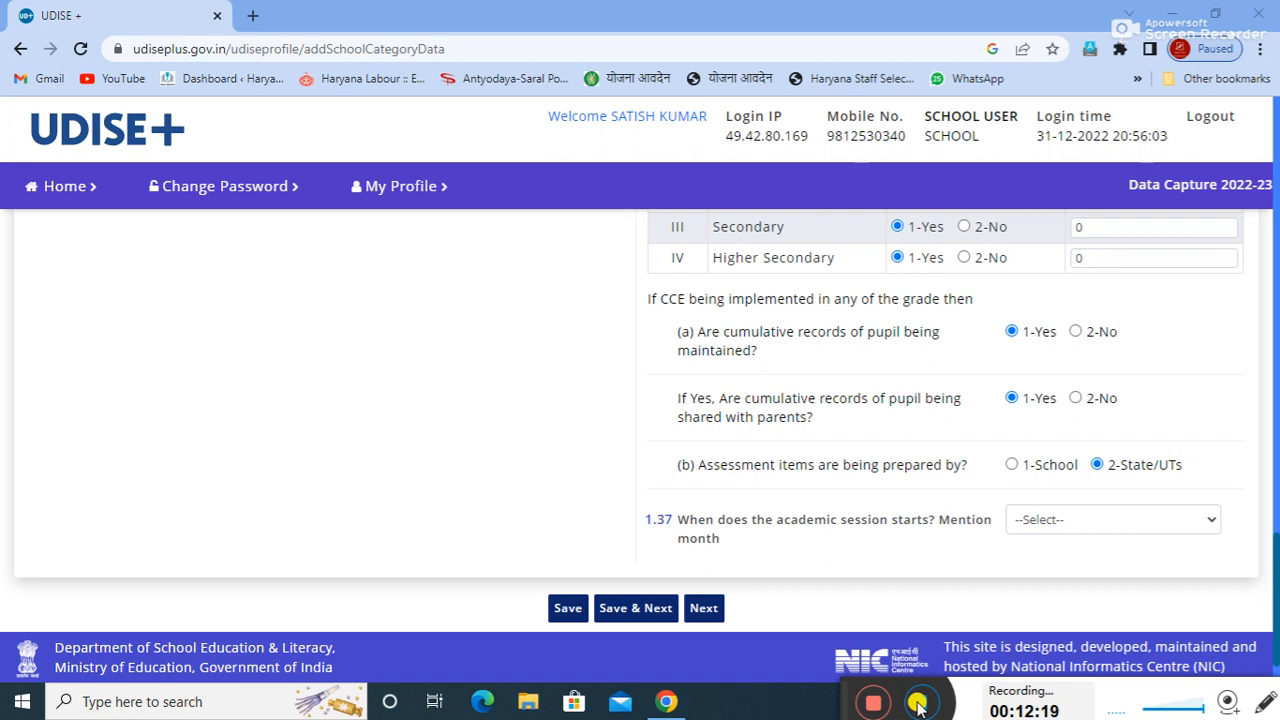
{"action": "left_click", "coordinate": [1116, 524]}
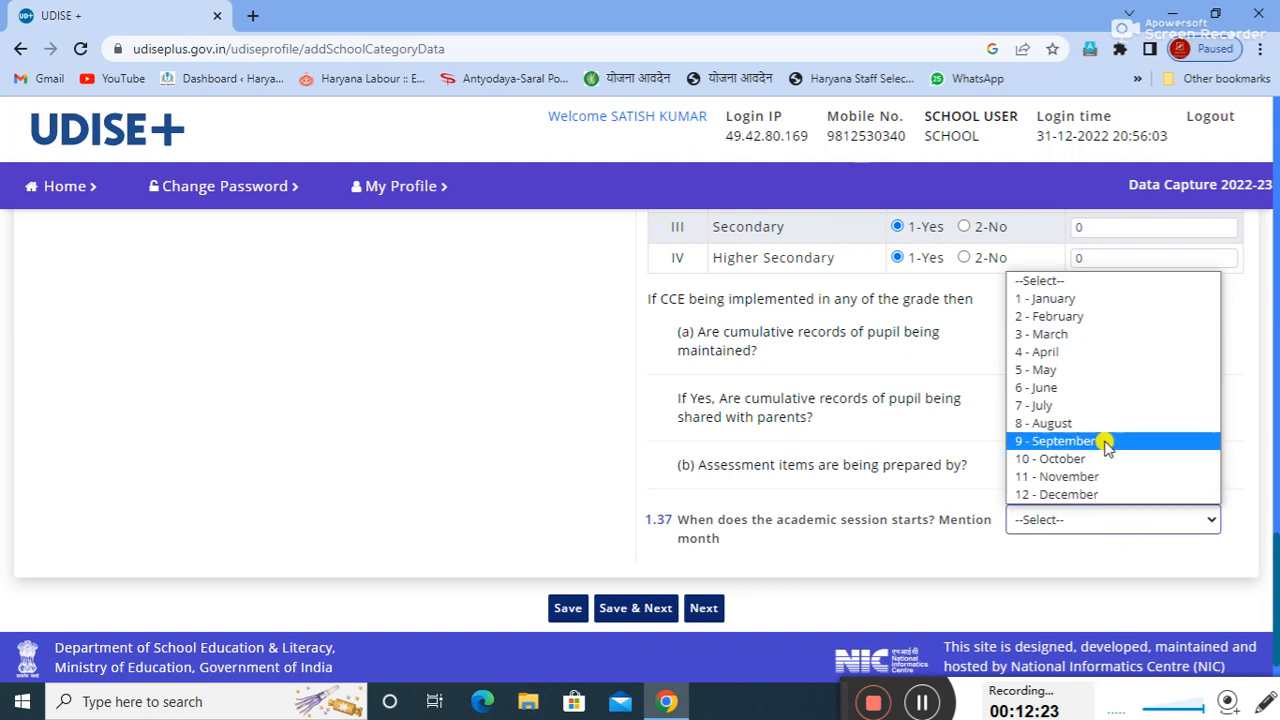
{"action": "left_click", "coordinate": [1093, 355]}
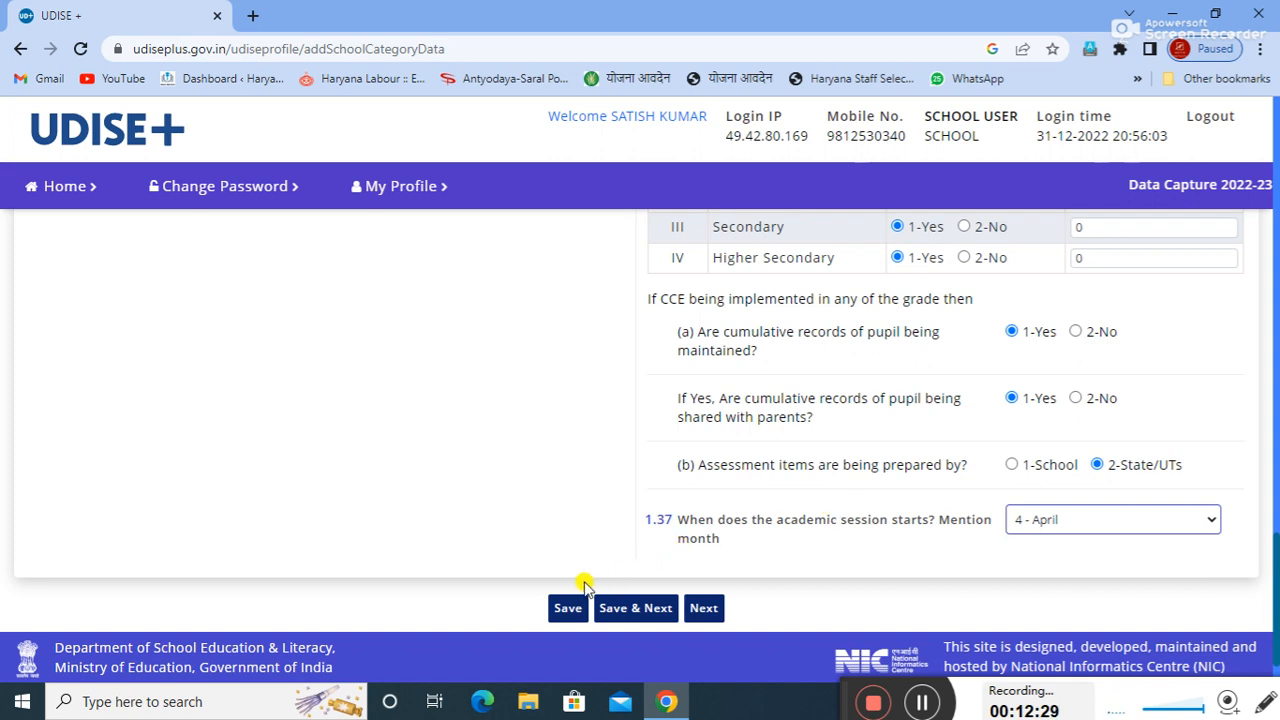
Step: Save the Basic School Profile/Details section and proceed to Management & Other Details (1.39 to 1.51)
{"action": "left_click", "coordinate": [568, 610]}
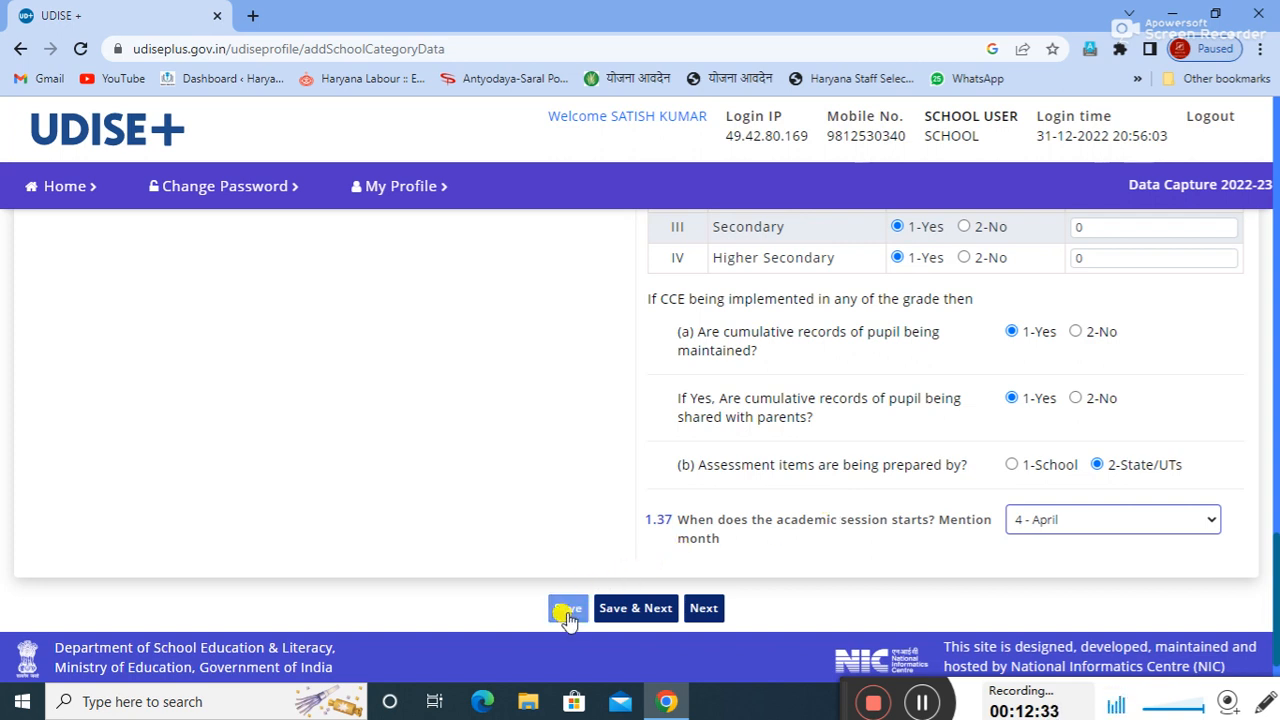
{"action": "left_click", "coordinate": [568, 612]}
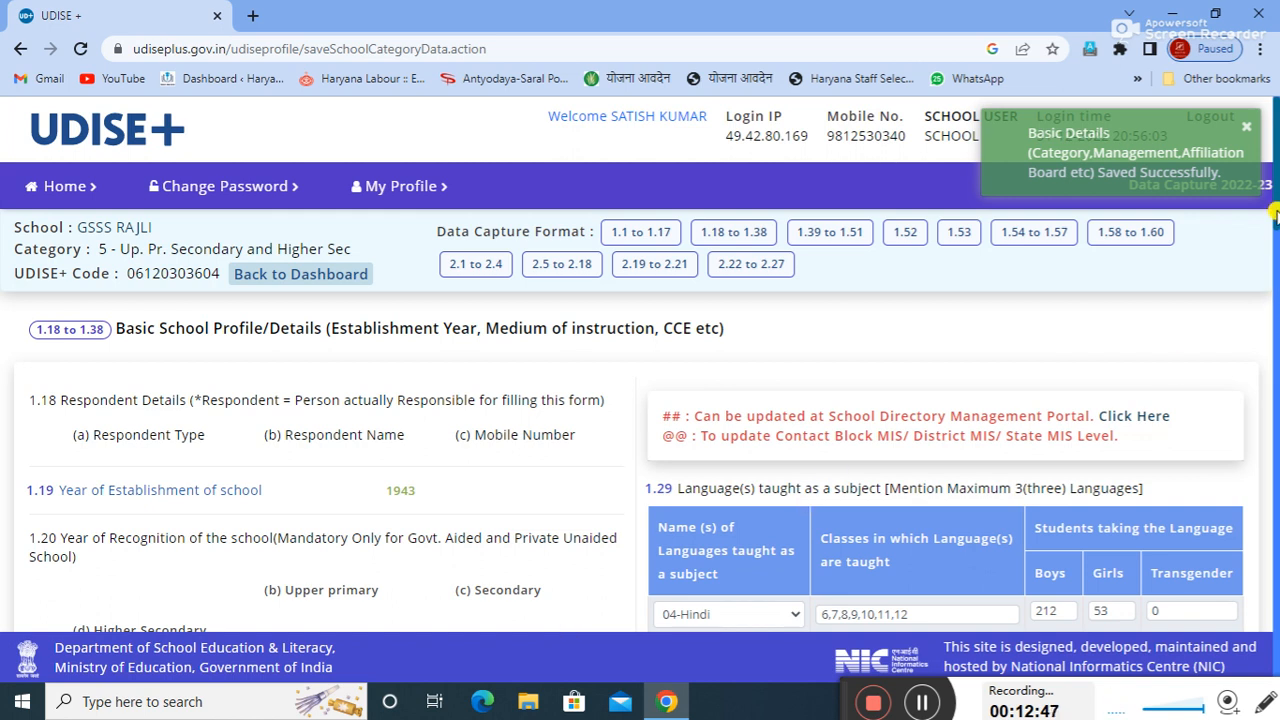
{"action": "left_click_drag", "start_coordinate": [1275, 215], "coordinate": [1273, 663]}
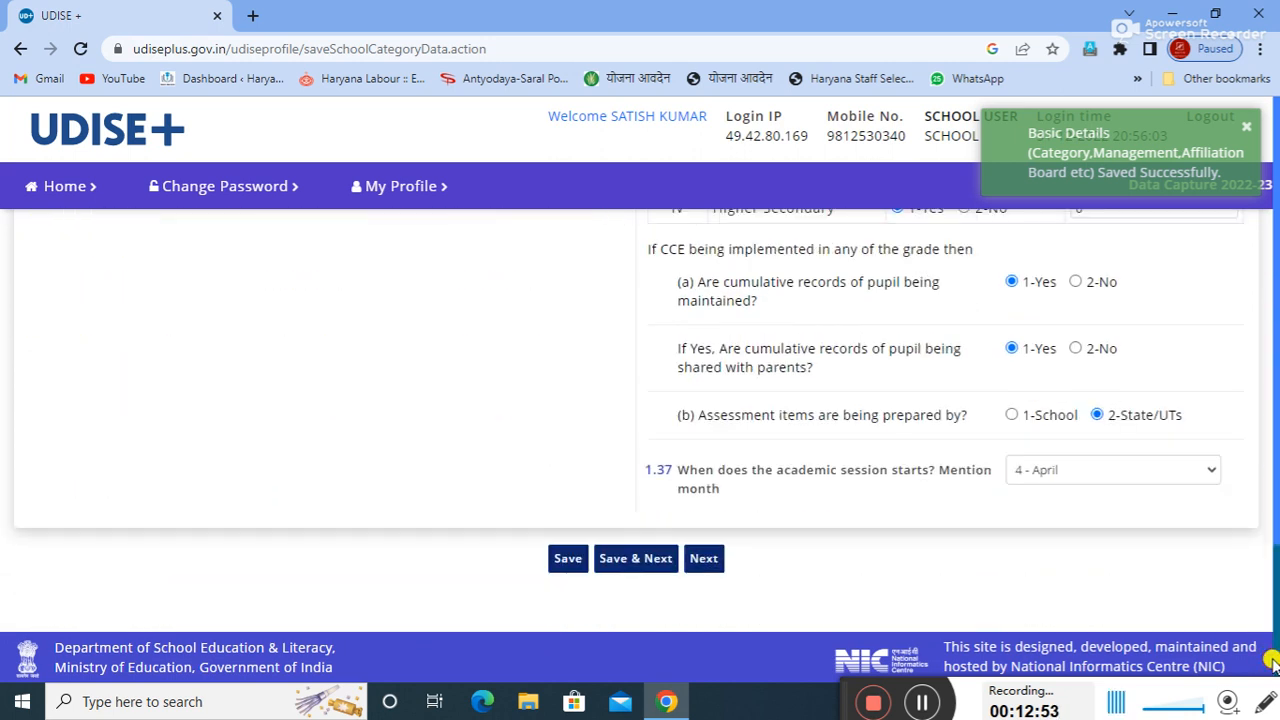
{"action": "left_click", "coordinate": [620, 560]}
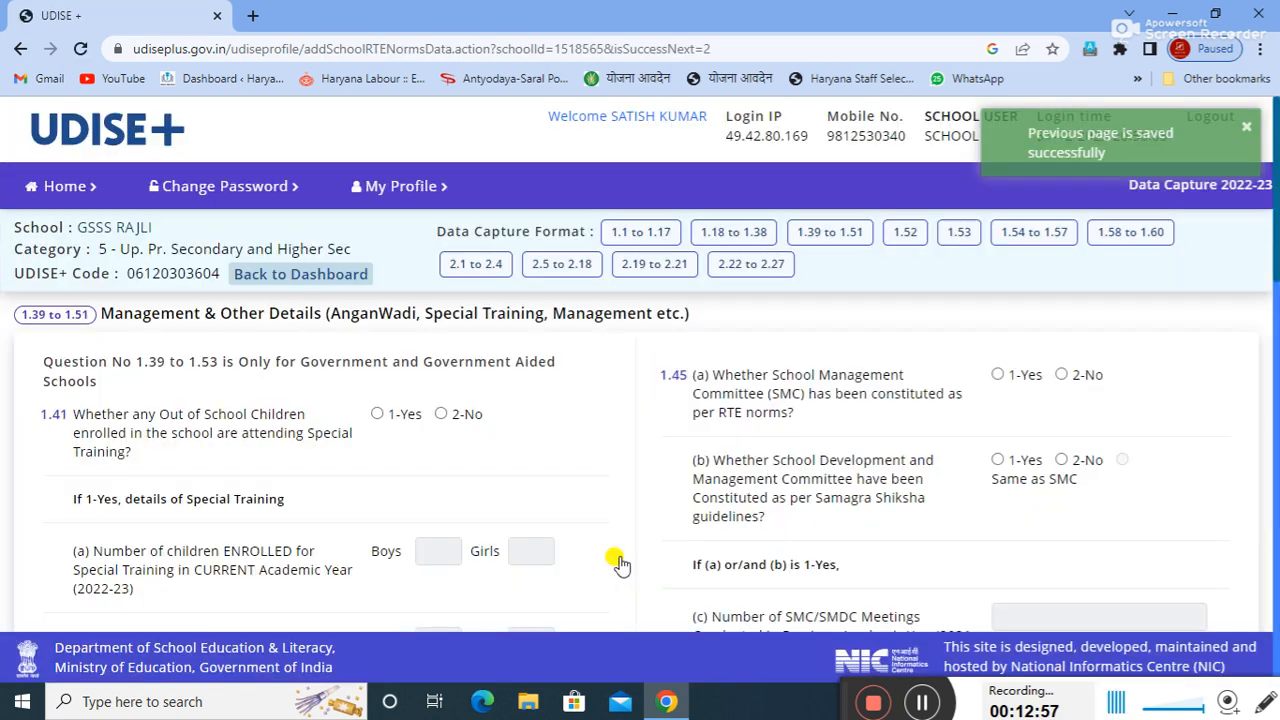